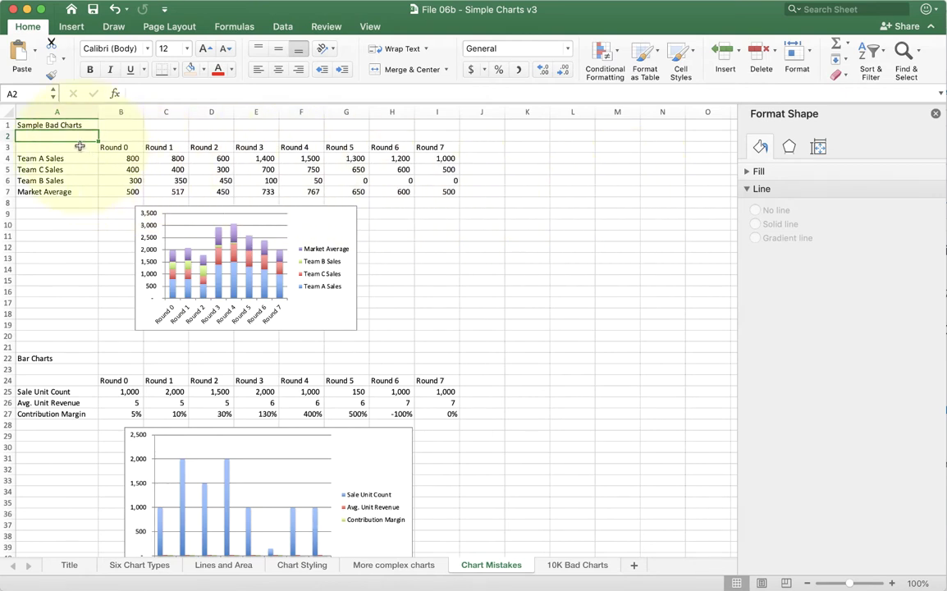
Select the team sales table in A3:I7
mouse_move(80, 146)
left_mouse_down()
mouse_move(386, 177)
mouse_move(416, 194)
left_mouse_up()
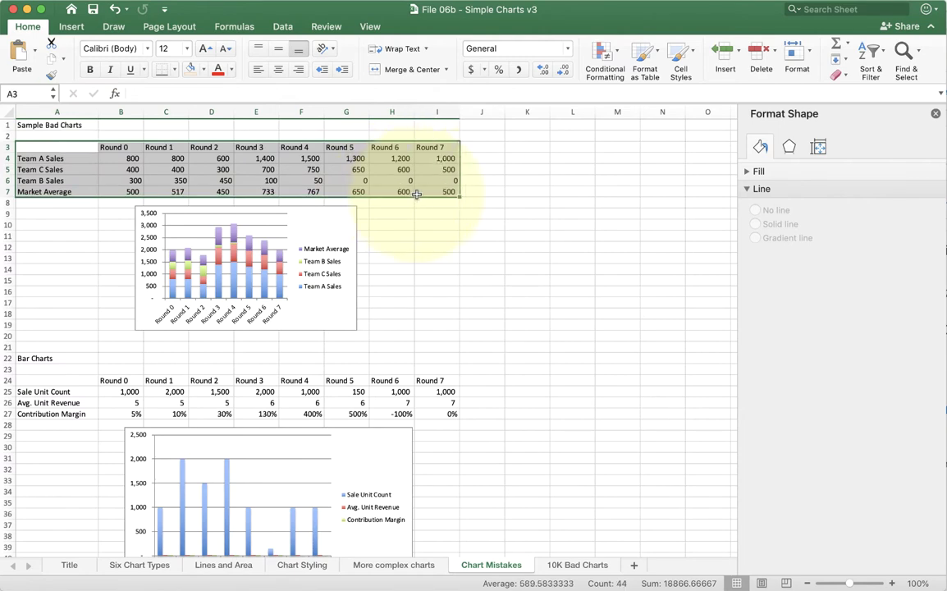
Insert a 3-D Stacked Column chart of the team sales and drag it larger
left_click(71, 26)
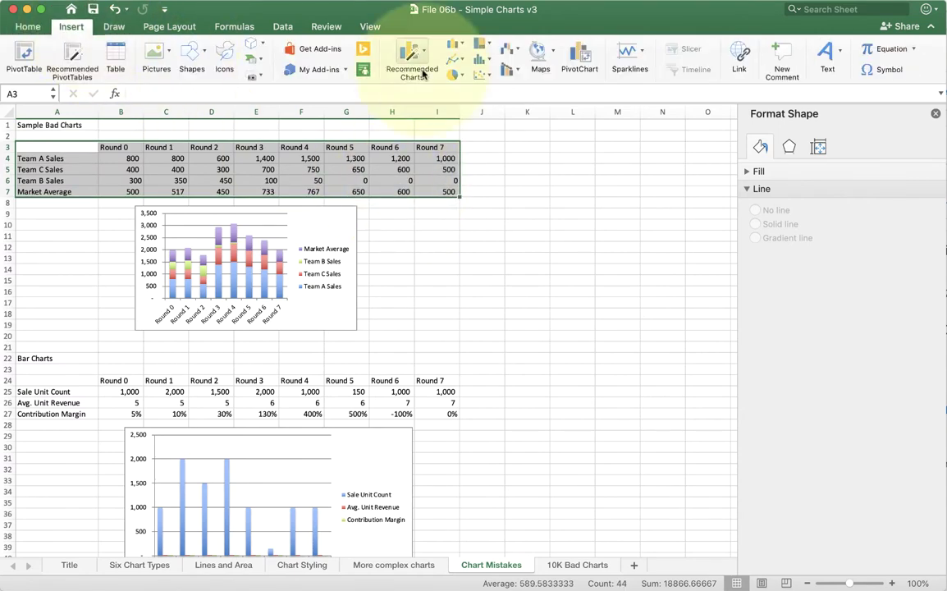
left_click(457, 46)
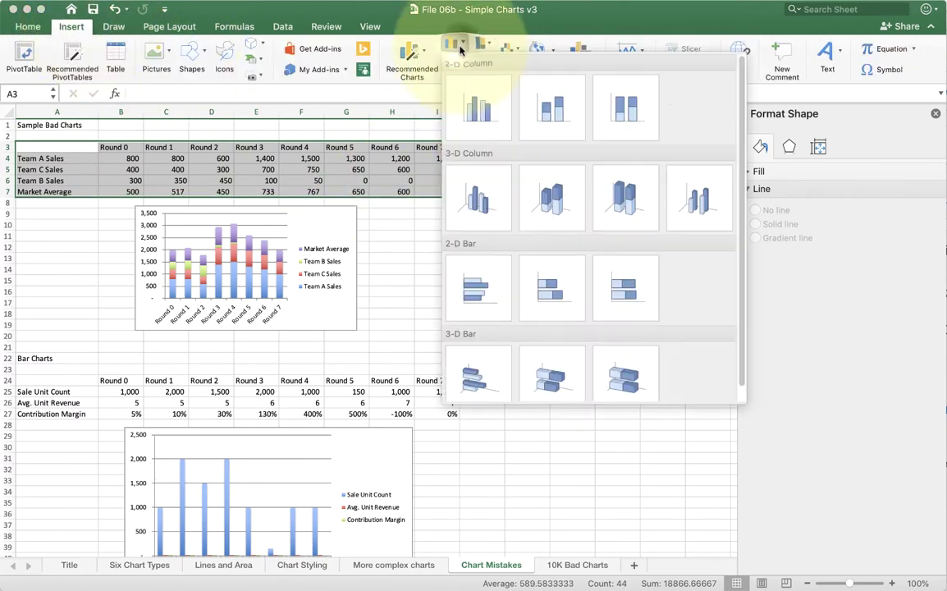
left_click(551, 197)
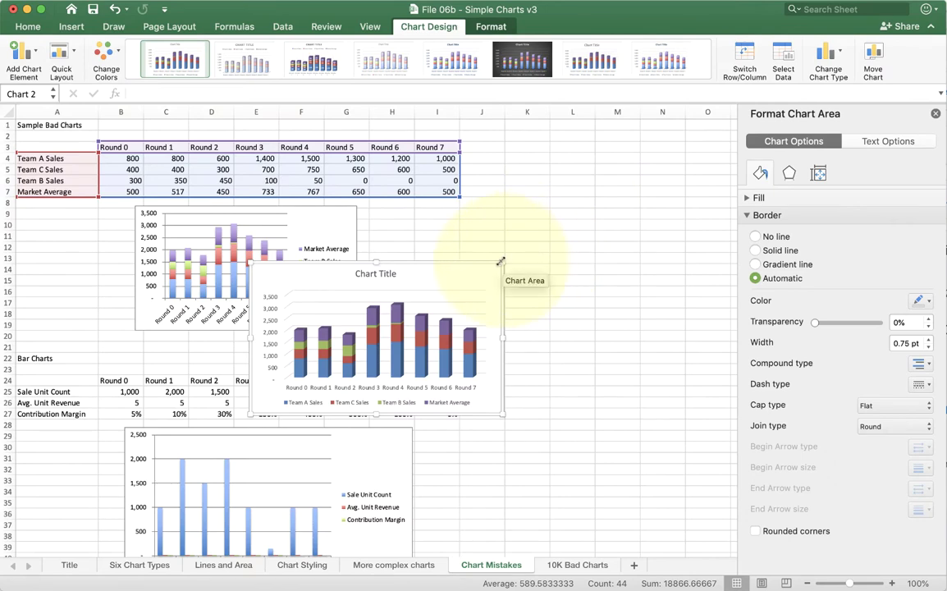
left_click_drag(502, 262, 622, 156)
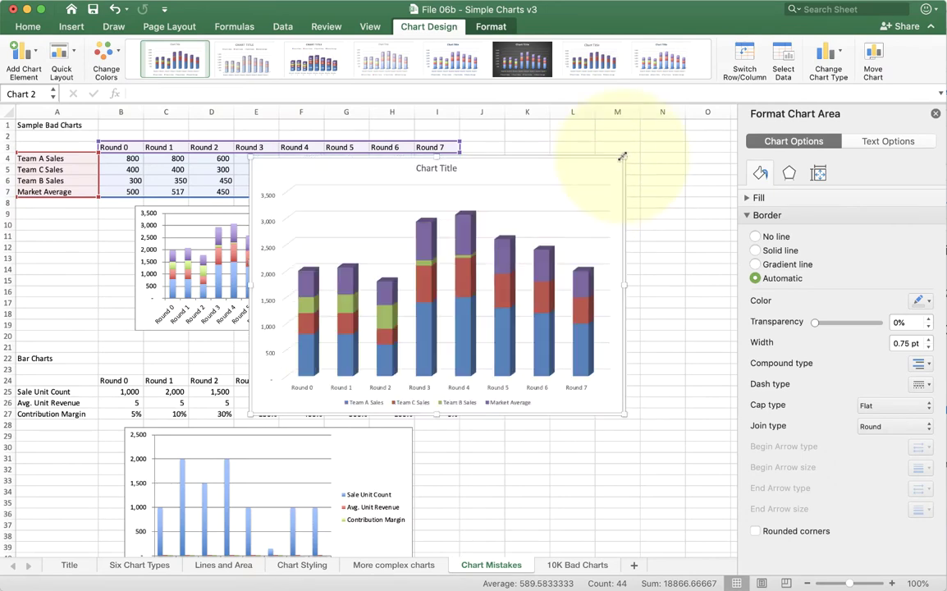
mouse_move(462, 272)
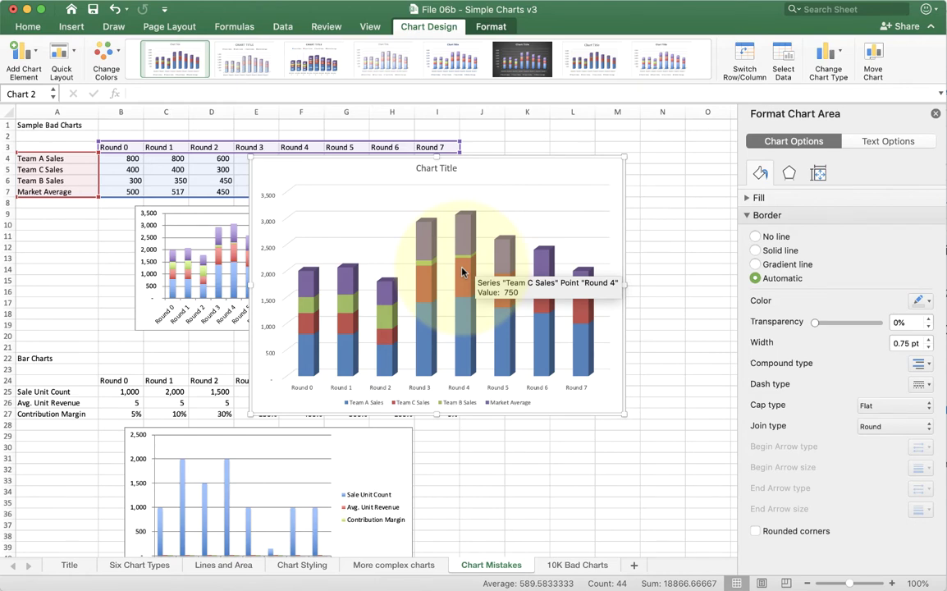
Change the chart type to 3-D Column, placing each team's series in its own row
left_click(821, 63)
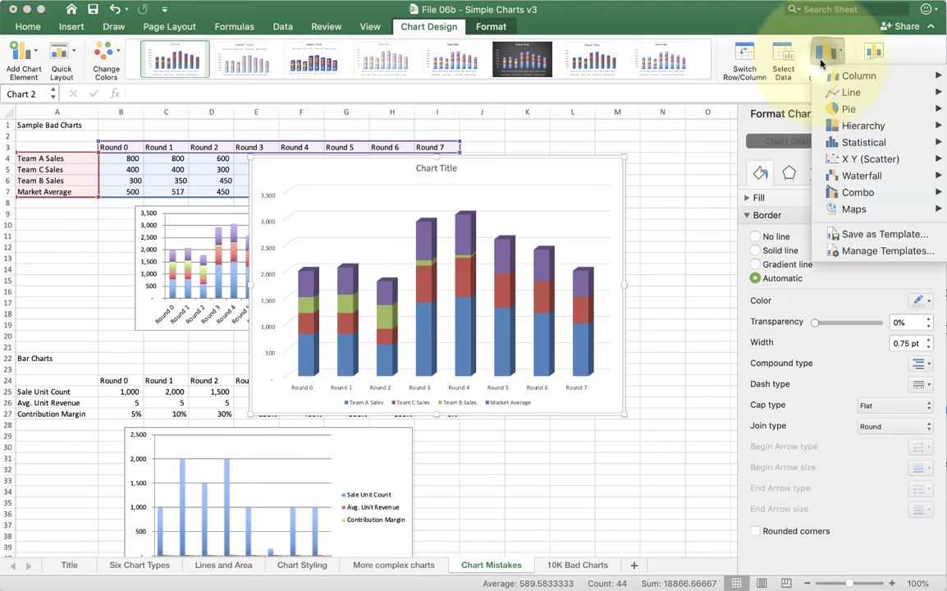
mouse_move(852, 76)
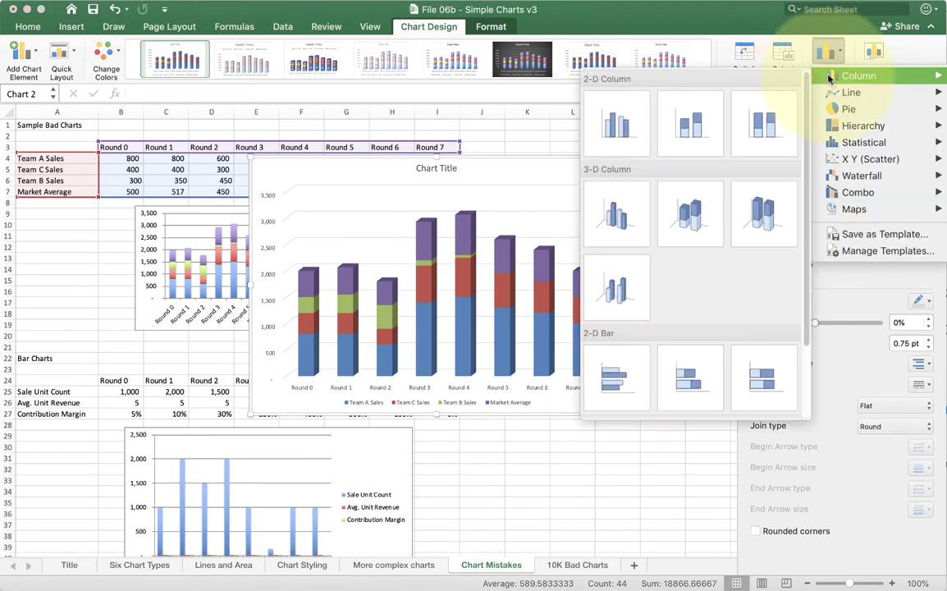
scroll(702, 196, "down", 5)
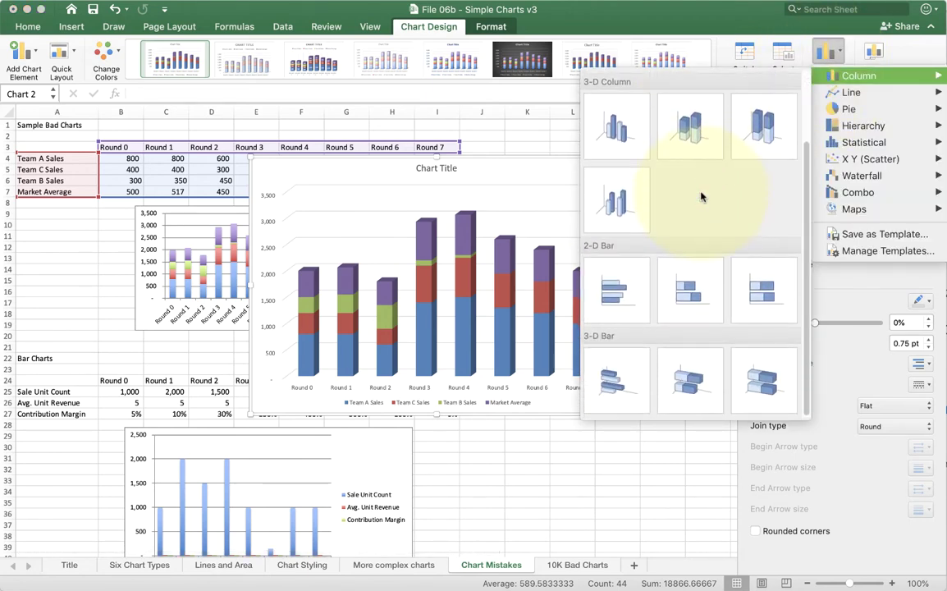
left_click(608, 201)
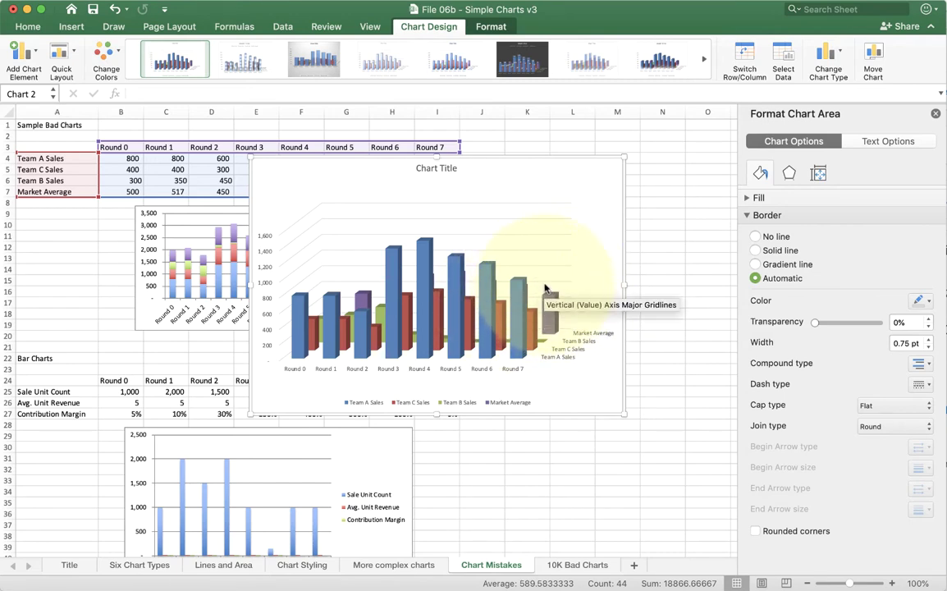
Change the chart type to 3-D Line, showing the four sales ribbons across Rounds 0–7
left_click(838, 60)
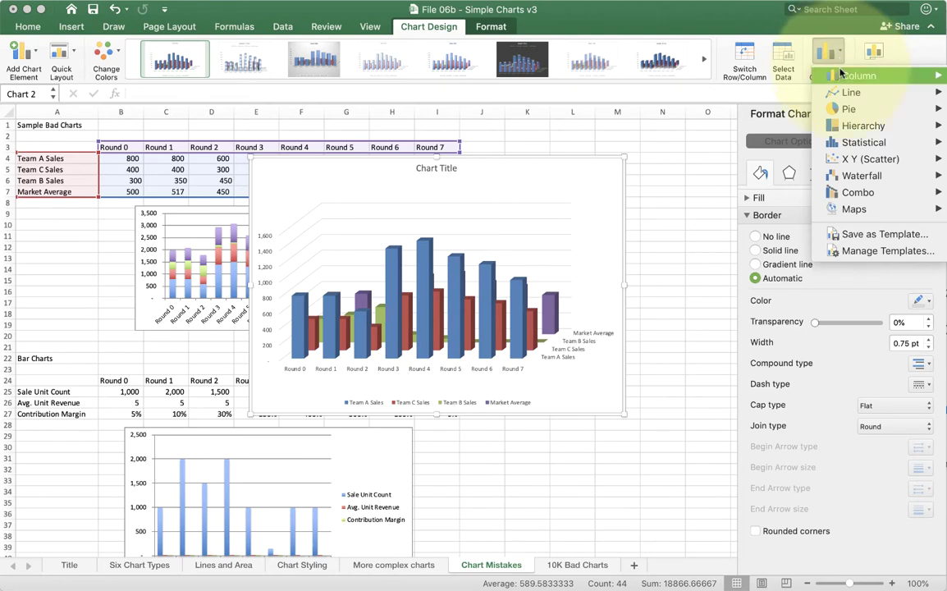
mouse_move(853, 75)
scroll(675, 220, "down", 2)
scroll(675, 220, "down", 2)
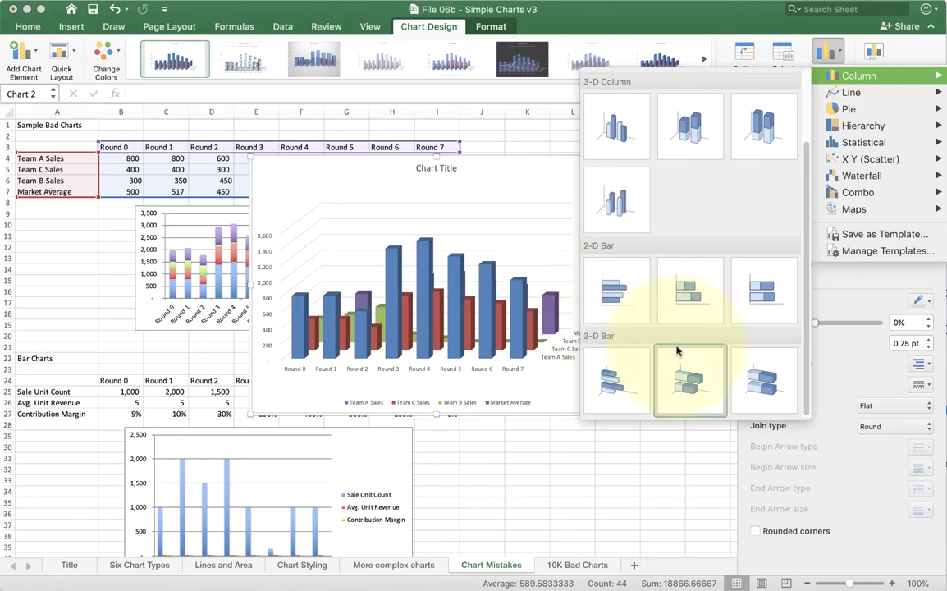
scroll(653, 361, "up", 4)
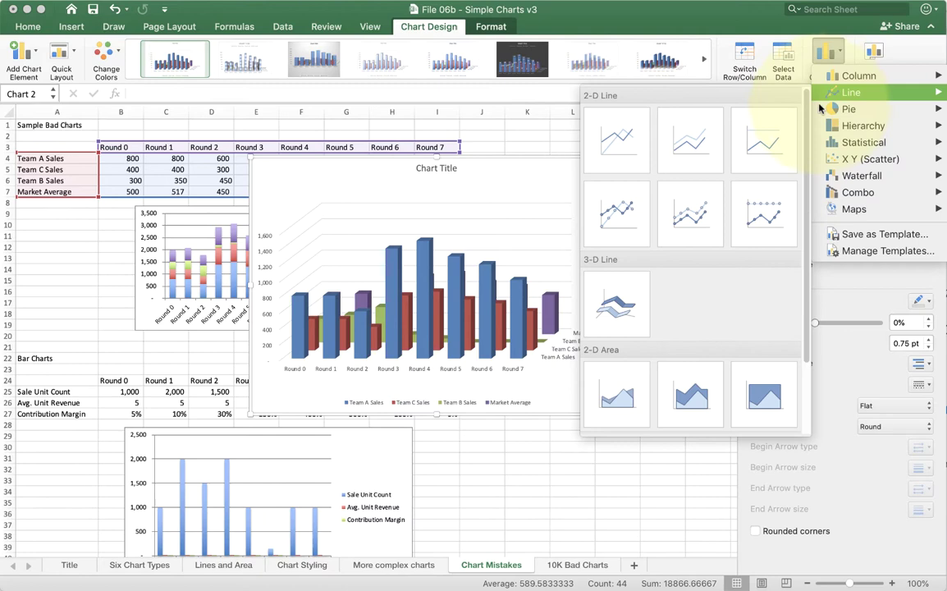
scroll(693, 168, "down", 3)
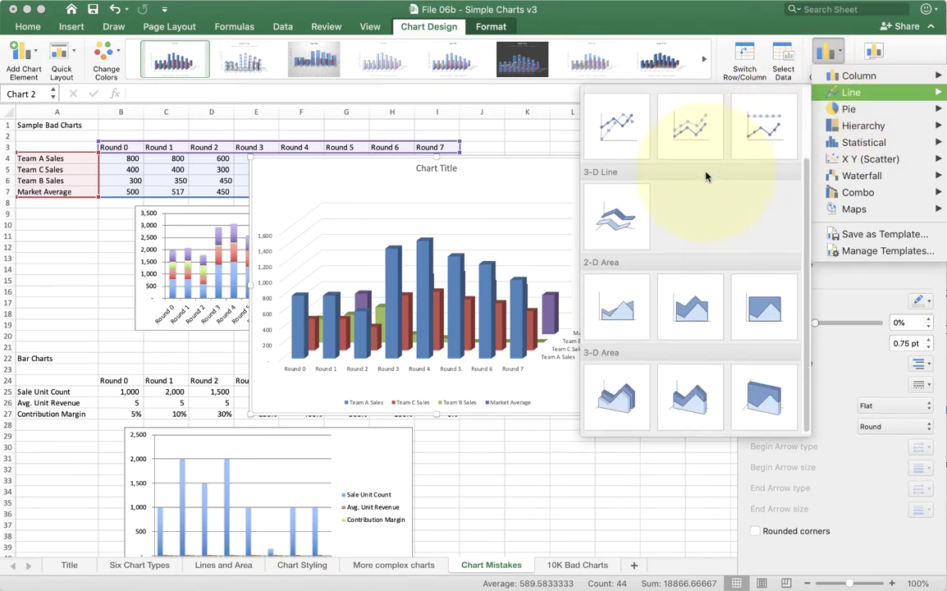
left_click(622, 222)
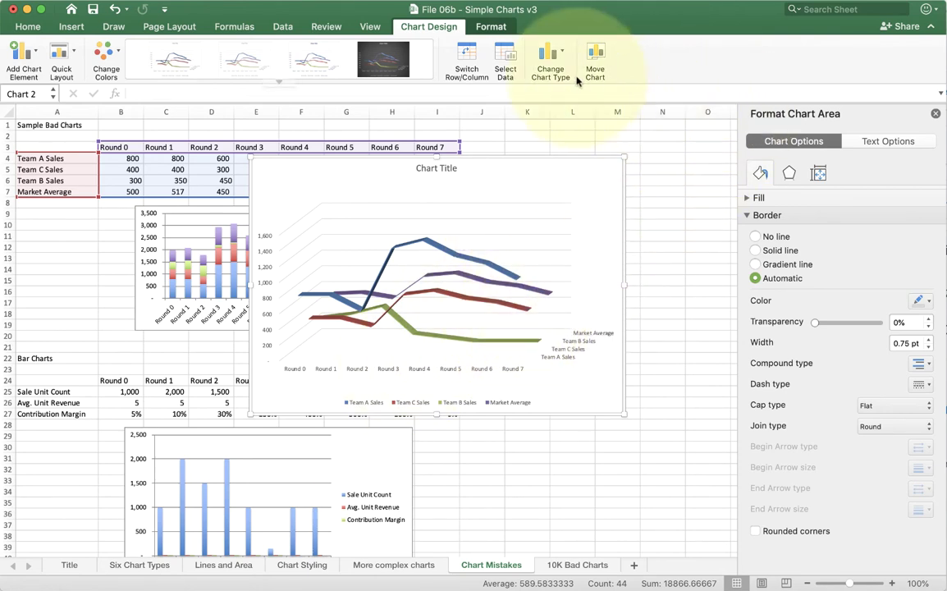
Change the chart type to a 3-D Area chart
left_click(552, 54)
mouse_move(567, 92)
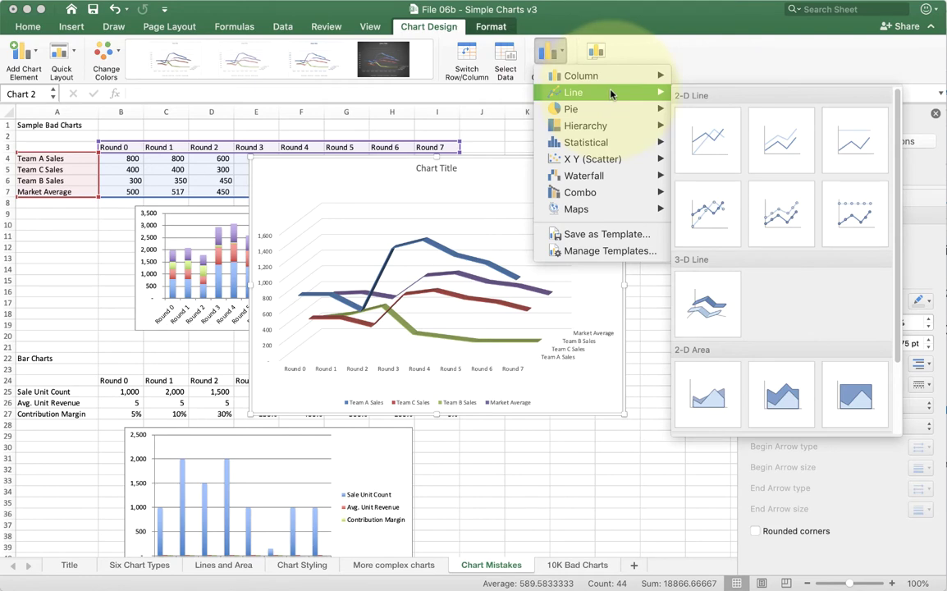
scroll(739, 205, "down", 3)
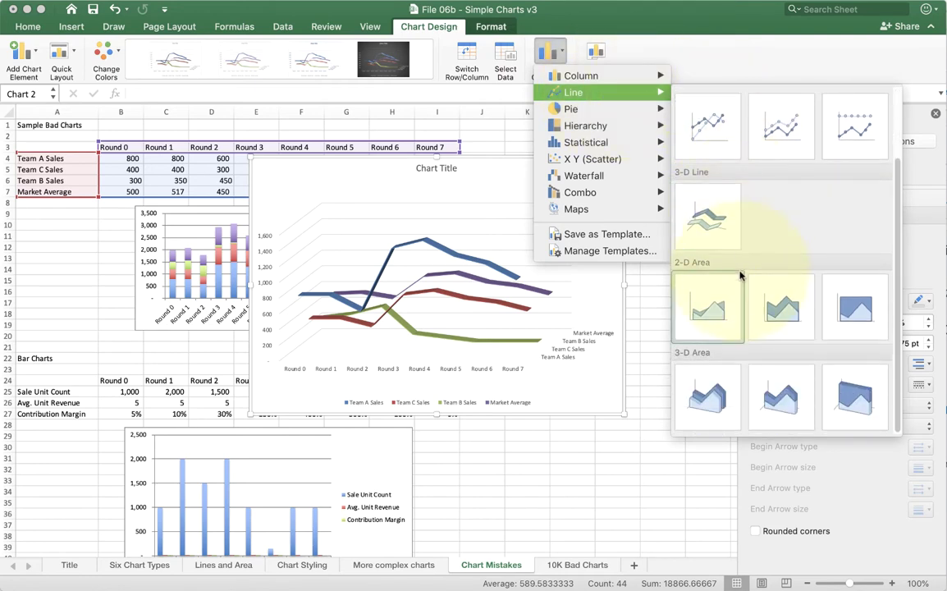
left_click(720, 390)
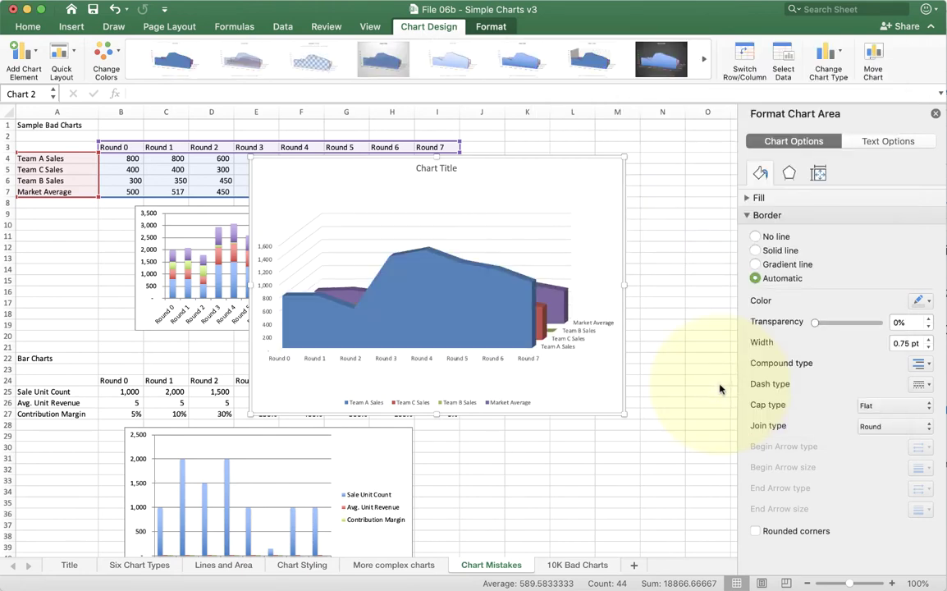
In Select Data, move Team A Sales down two places so Team C Sales is first
left_click(482, 300)
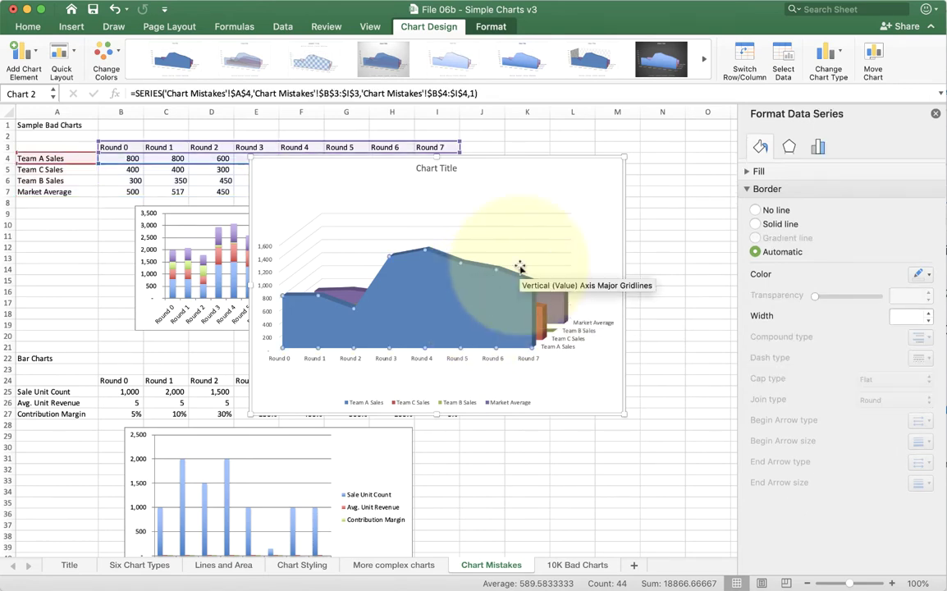
left_click(779, 61)
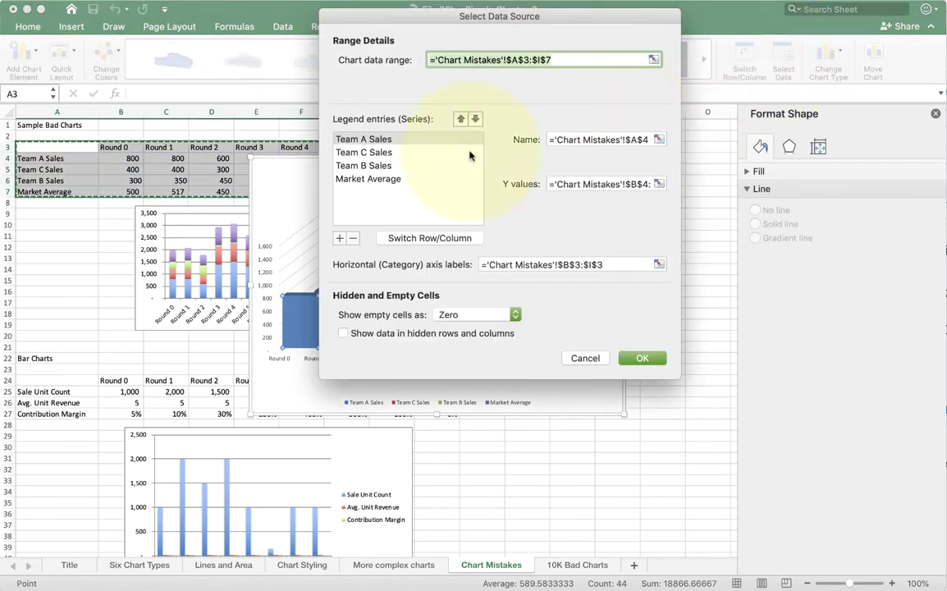
left_click(475, 120)
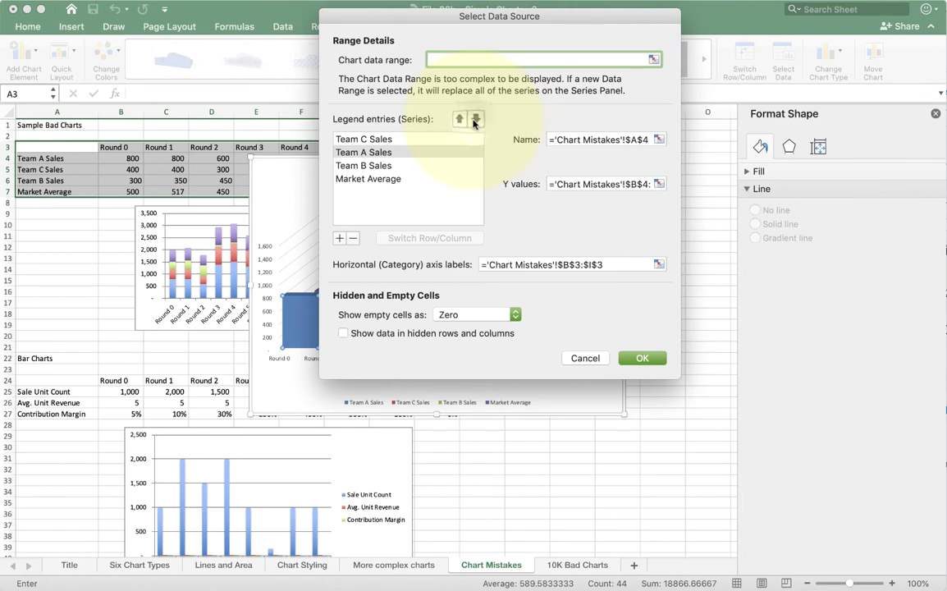
left_click(475, 120)
left_click(635, 359)
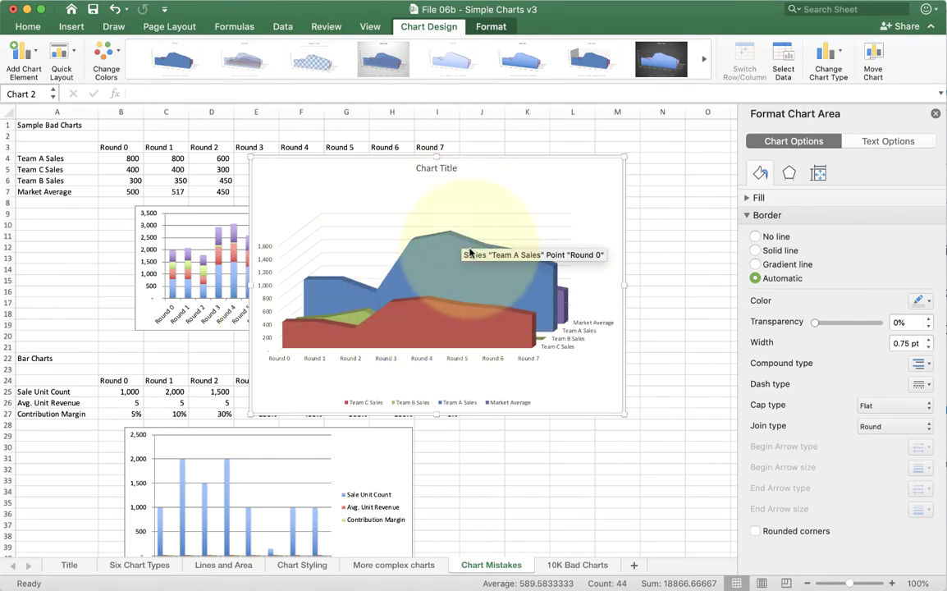
Change the chart to a 2-D pie and enlarge it down and to the left
left_click(824, 54)
mouse_move(851, 92)
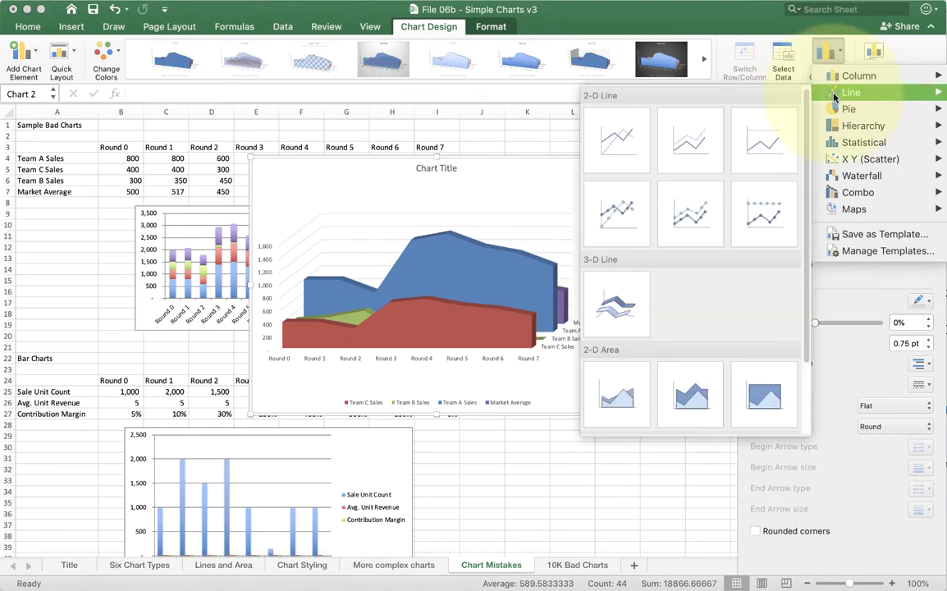
scroll(722, 175, "down", 3)
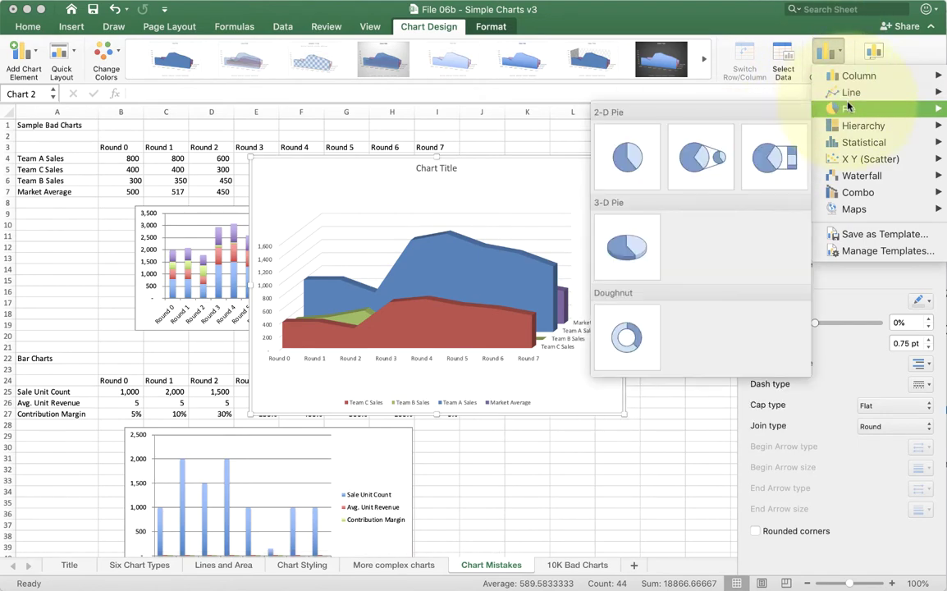
left_click(627, 154)
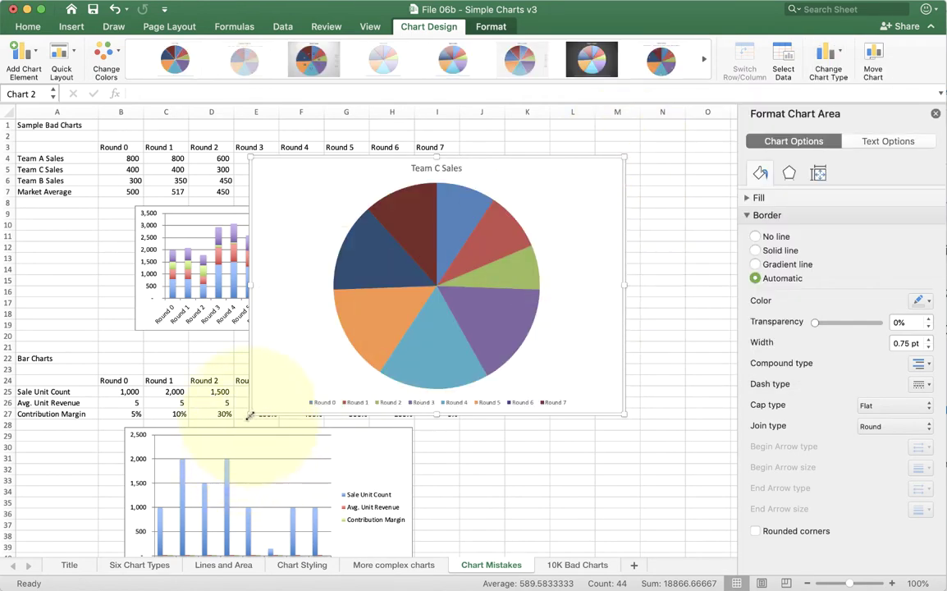
left_click_drag(249, 416, 189, 473)
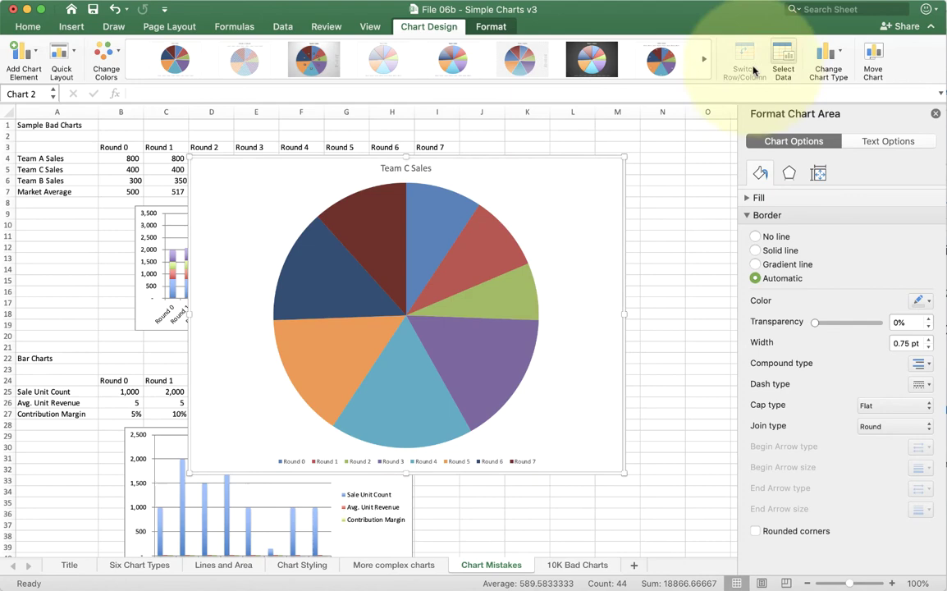
Make the Team C Sales chart a 3-D pie with its first slice angle at 231°
left_click(827, 52)
mouse_move(836, 109)
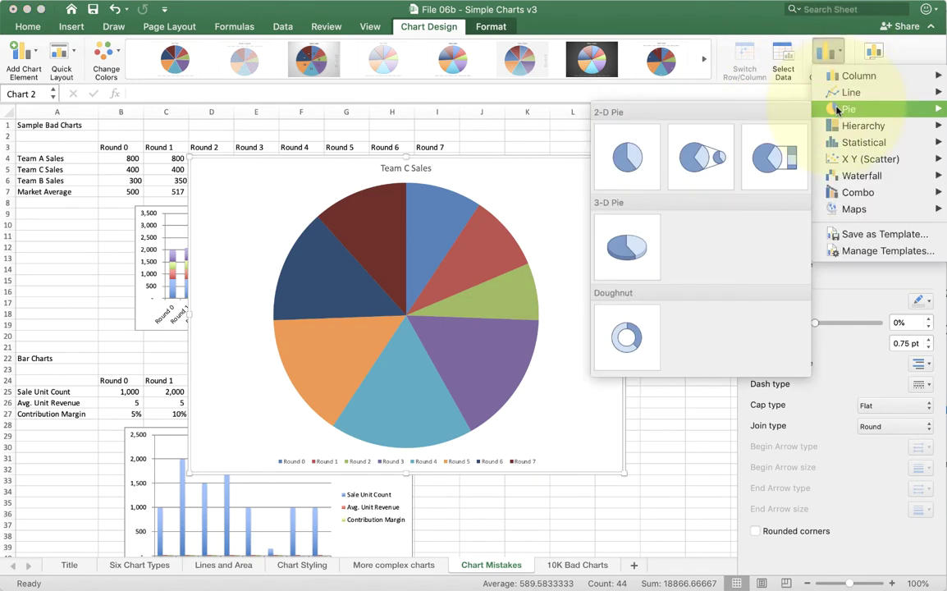
left_click(627, 244)
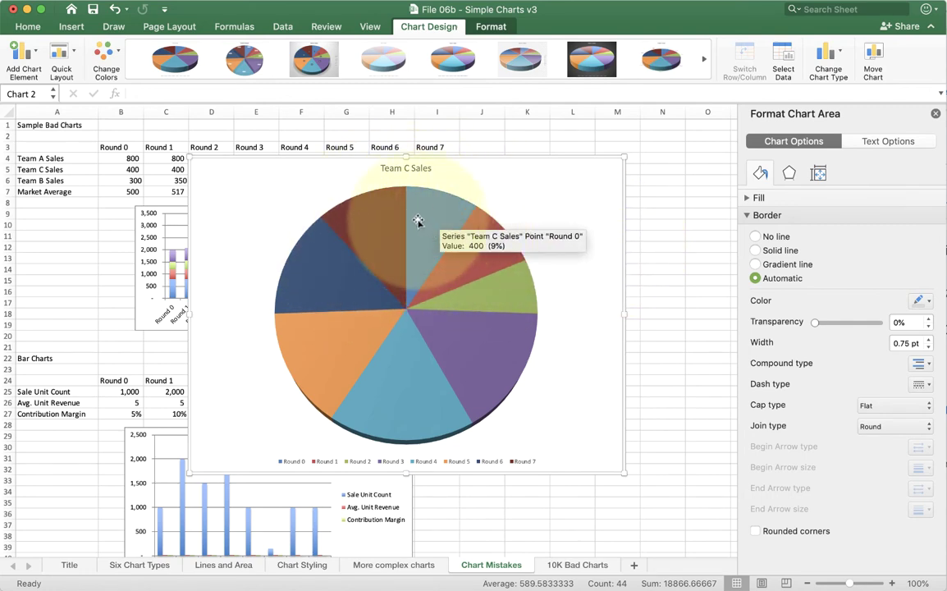
left_click(819, 174)
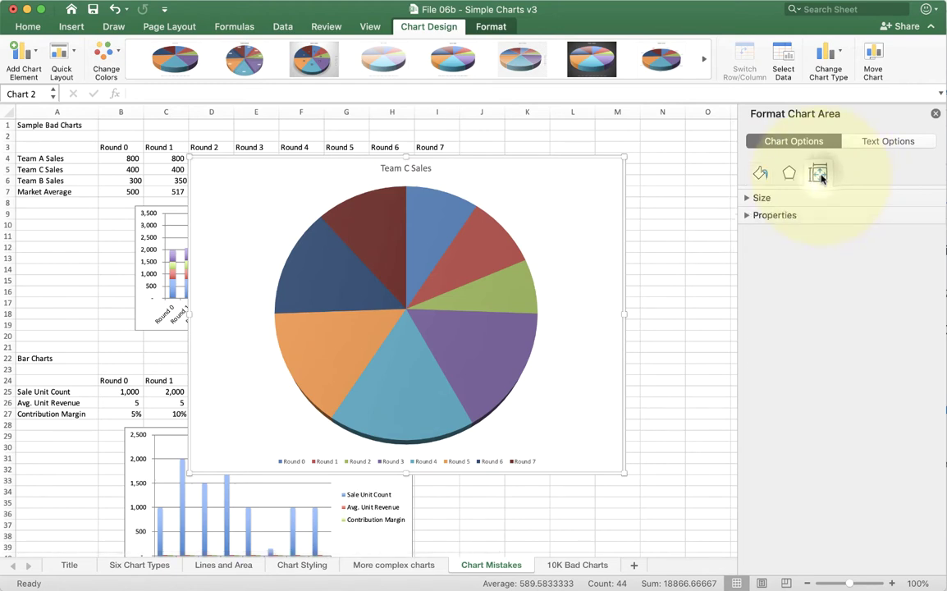
left_click(450, 218)
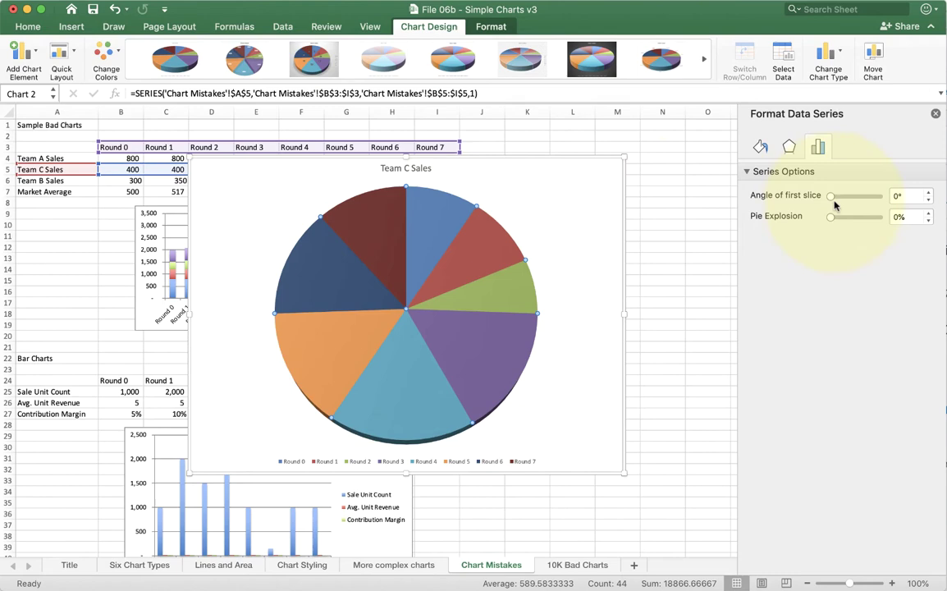
left_click_drag(831, 196, 863, 198)
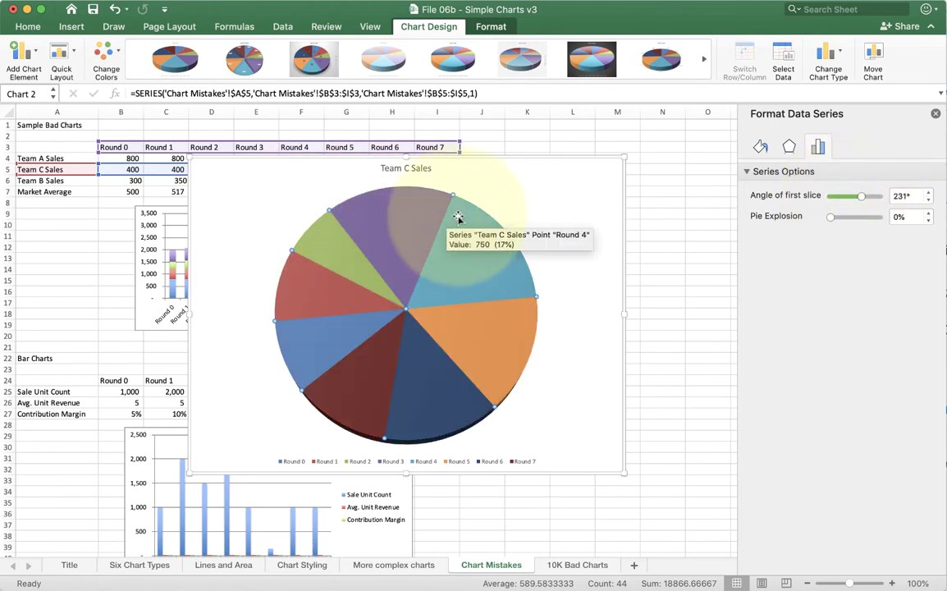
Scroll down to the Round 0 pie chart and enlarge it
scroll(543, 208, "down", 12)
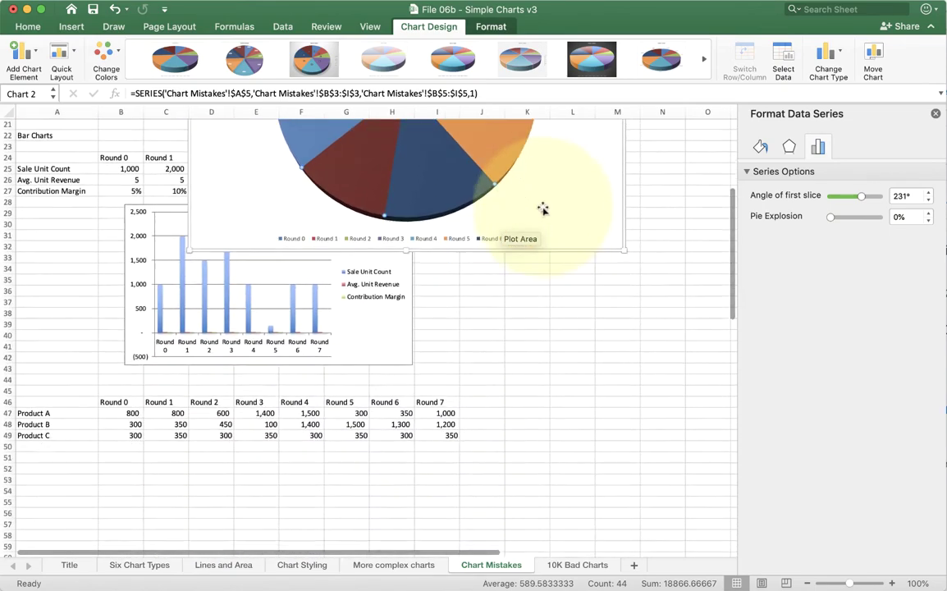
scroll(543, 209, "down", 10)
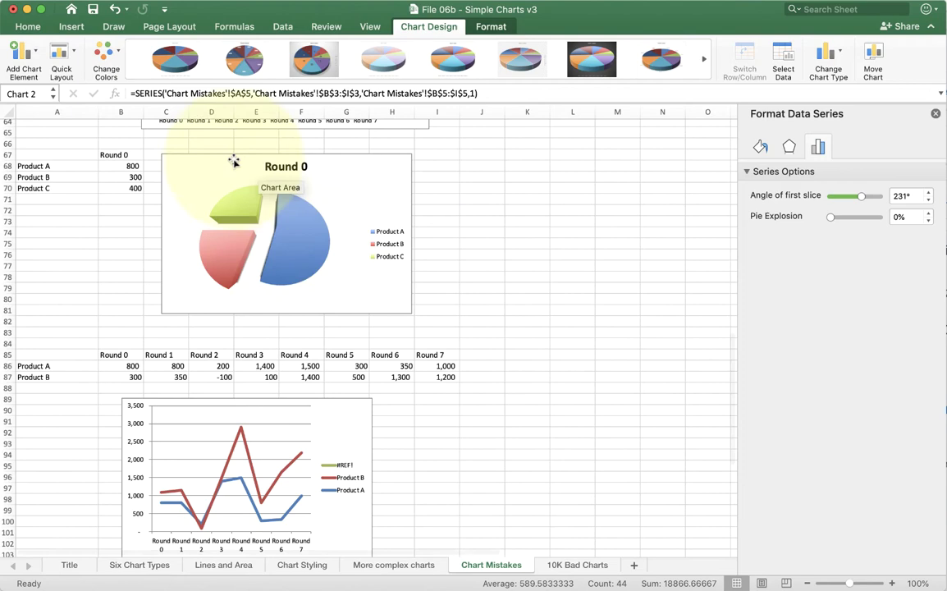
left_click(370, 274)
left_click_drag(414, 310, 601, 448)
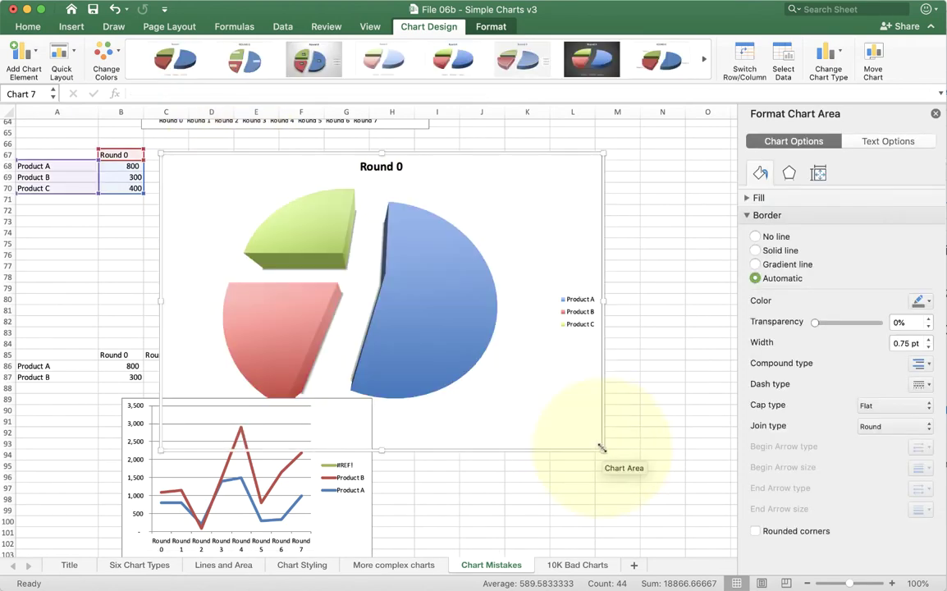
Adjust the Round 0 pie's Angle of first slice in Series Options
left_click(404, 224)
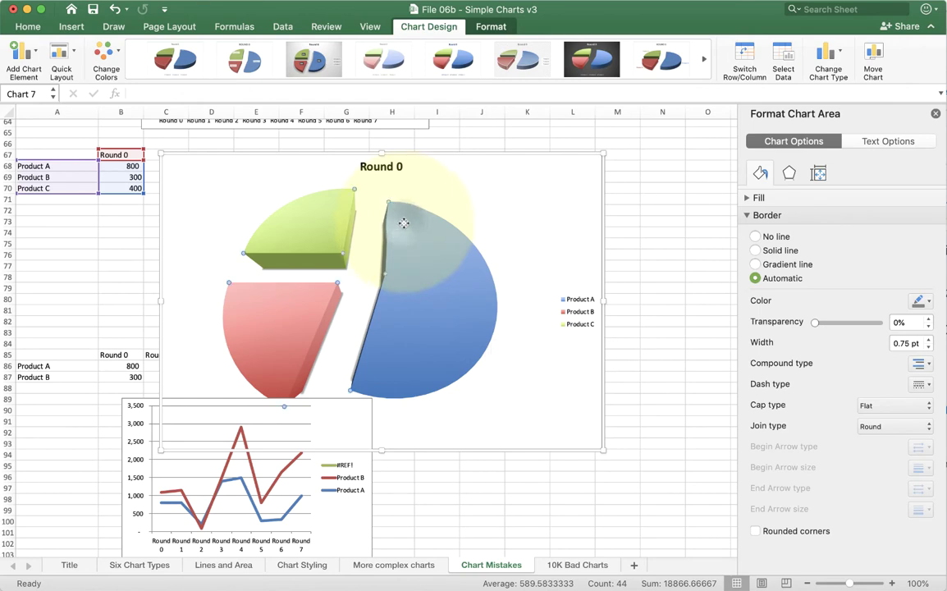
left_click(818, 149)
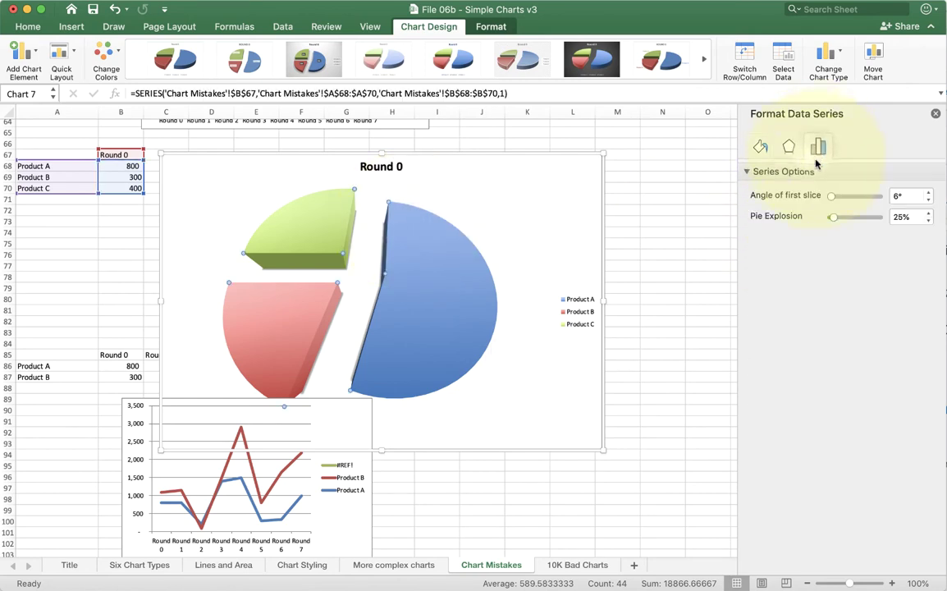
left_click(833, 197)
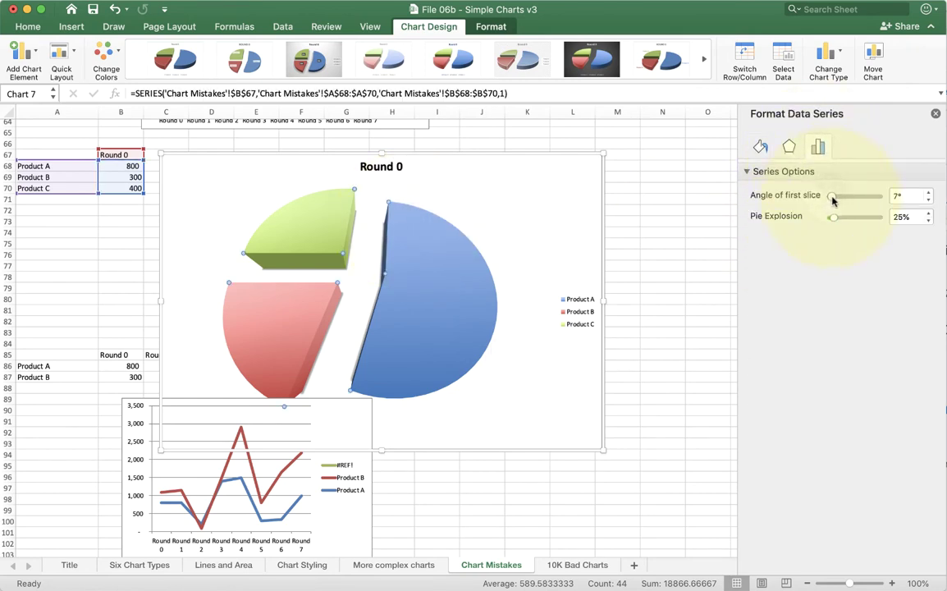
left_click_drag(836, 200, 849, 198)
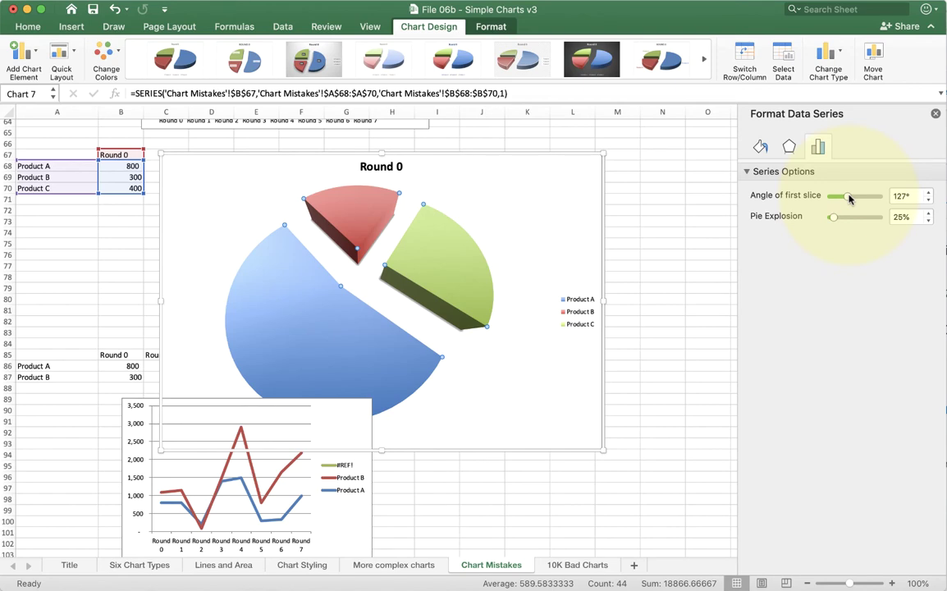
left_click_drag(850, 198, 829, 199)
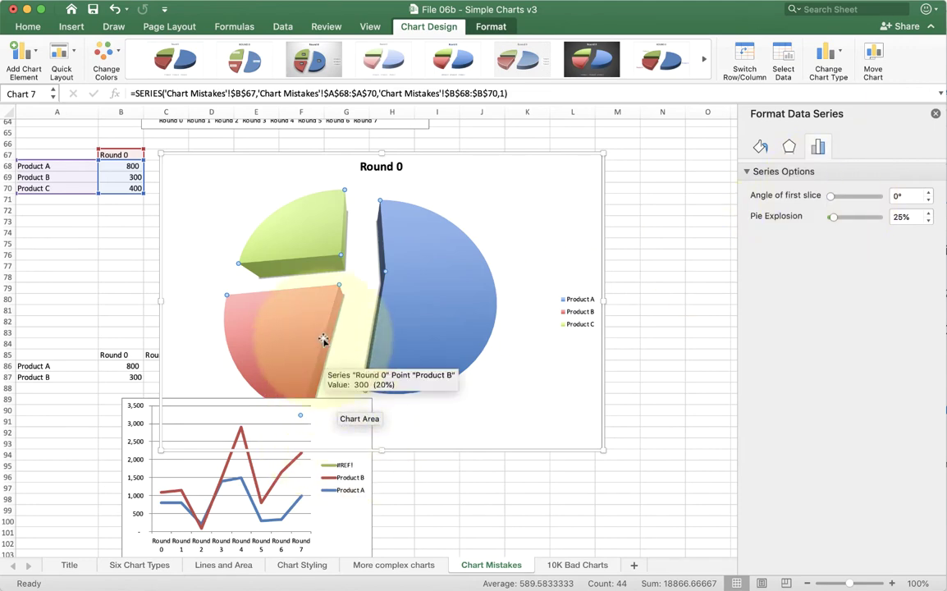
Move the Round 0 pie chart, undo the move, then resize the chart
left_click_drag(496, 181, 564, 162)
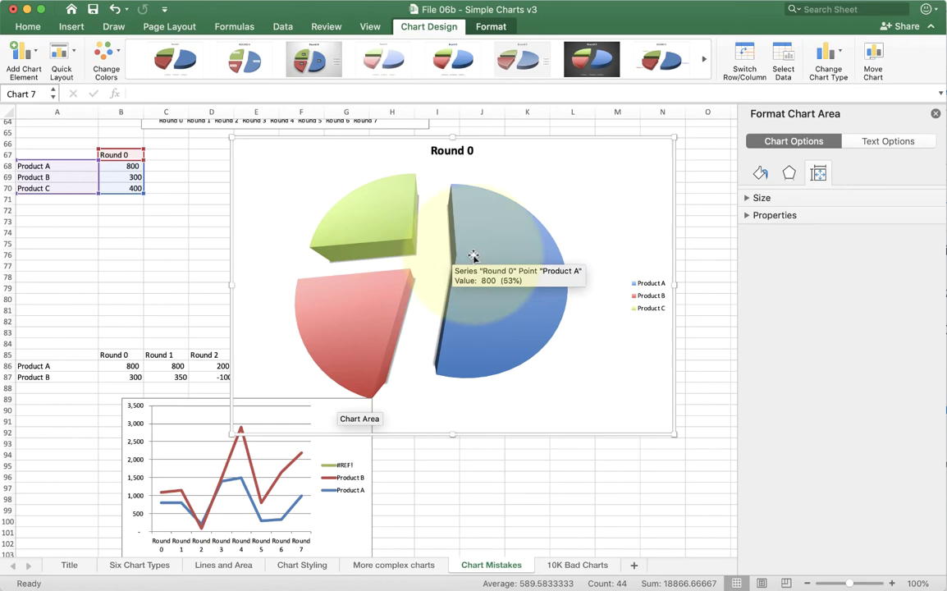
mouse_move(414, 239)
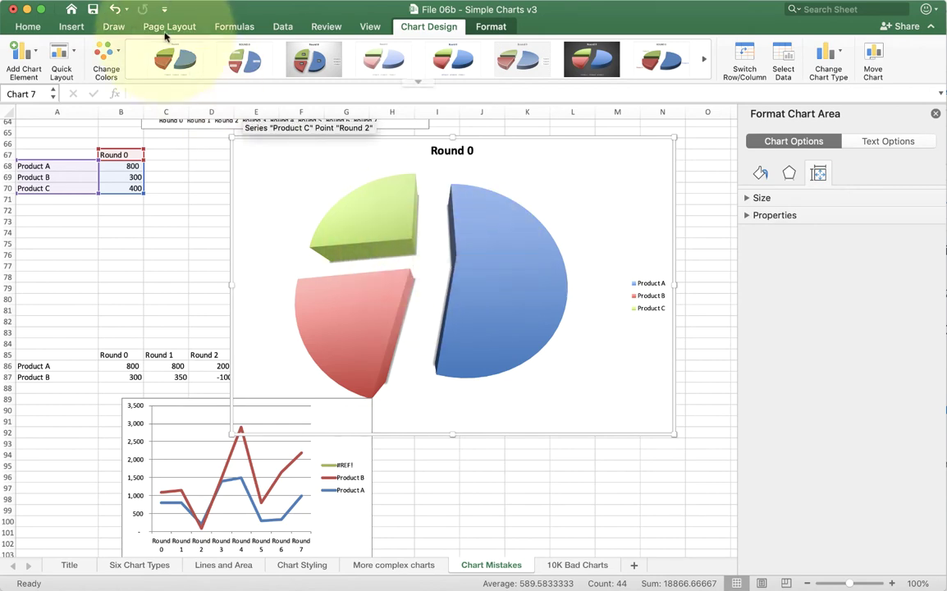
left_click(115, 9)
left_click(115, 9)
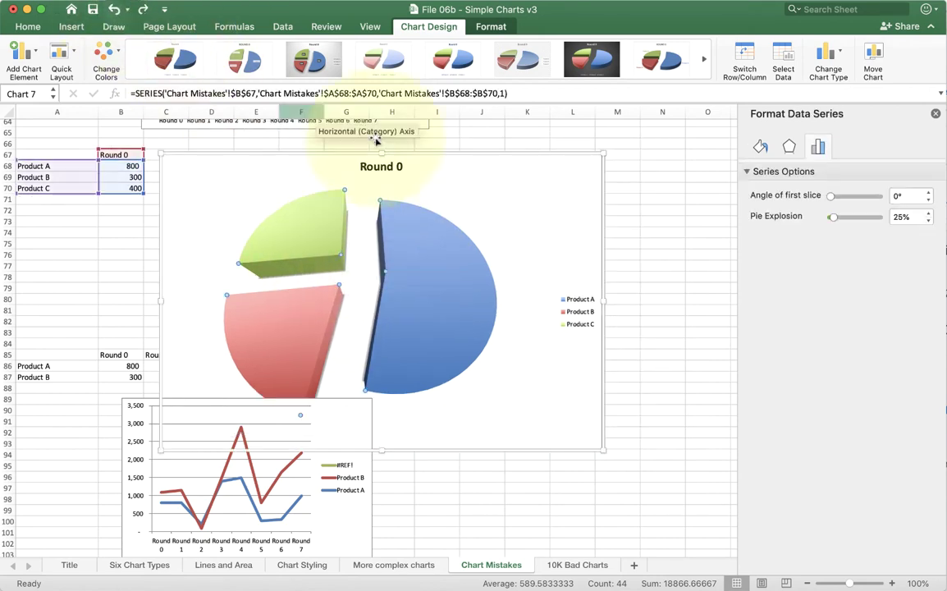
left_click_drag(605, 450, 433, 396)
scroll(576, 314, "up", 15)
scroll(575, 315, "up", 2)
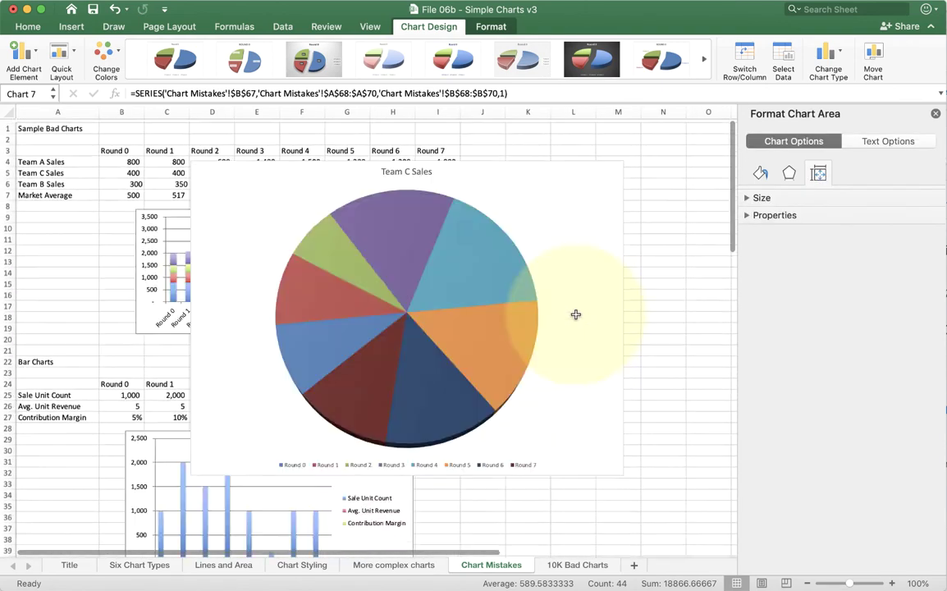
left_click(566, 232)
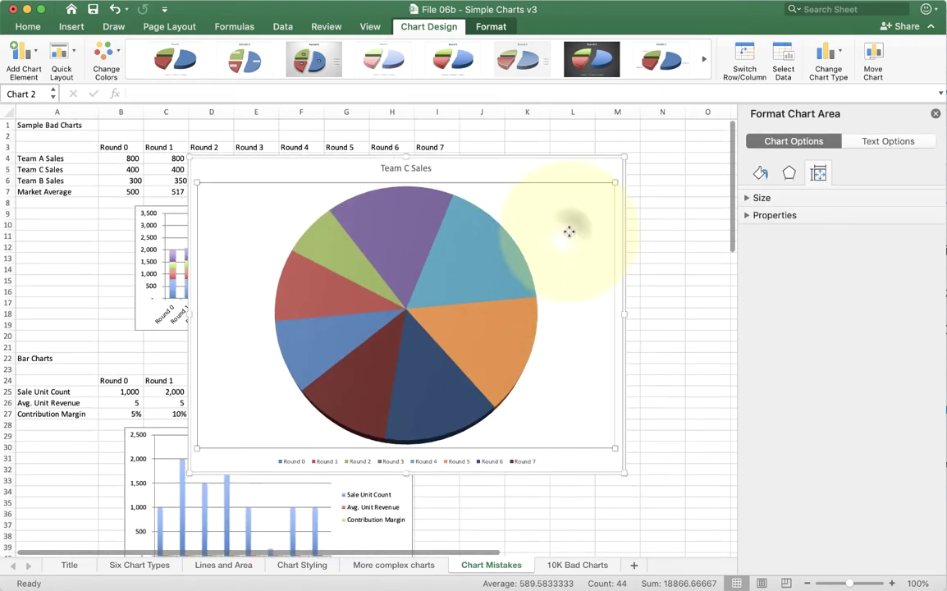
left_click(827, 56)
mouse_move(848, 116)
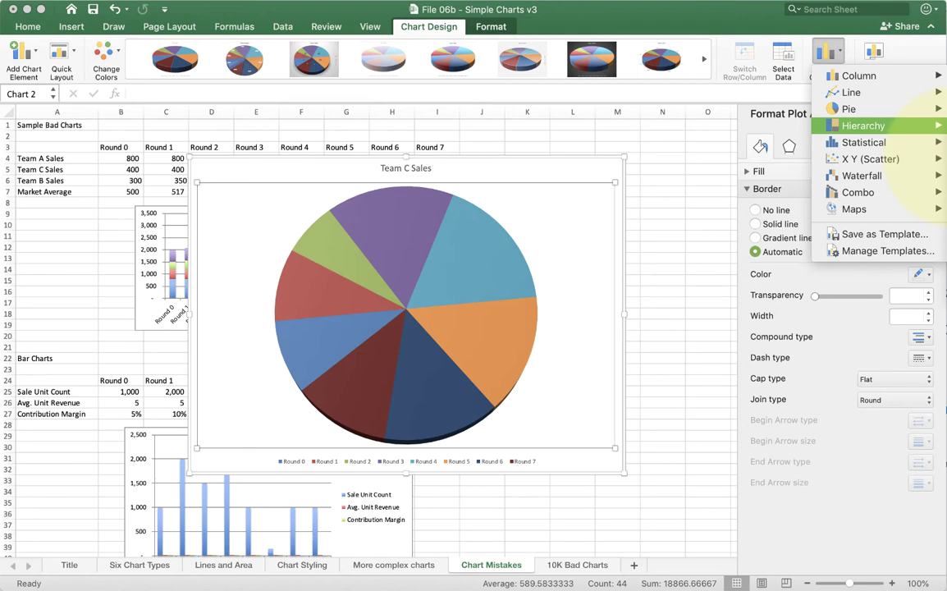
mouse_move(912, 145)
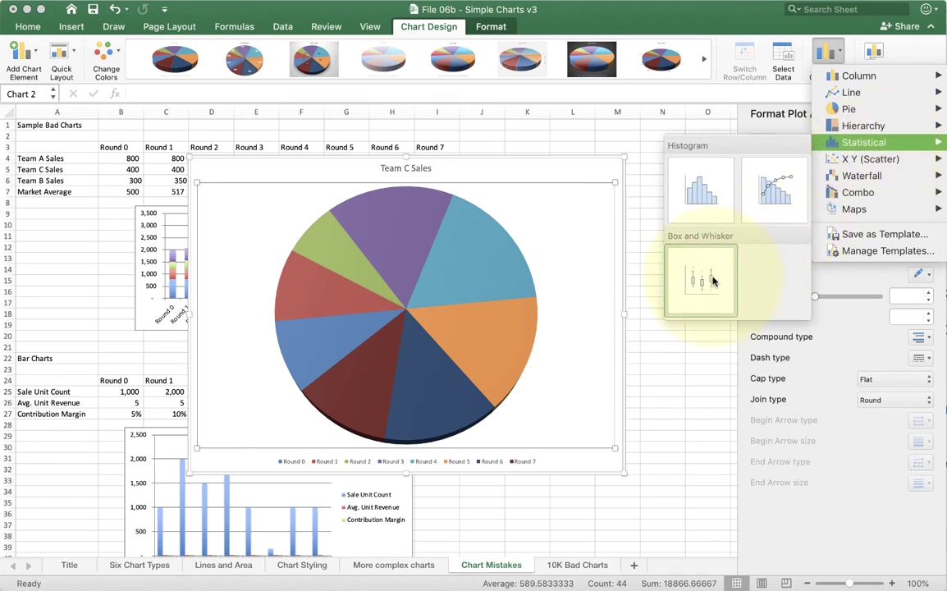
mouse_move(852, 163)
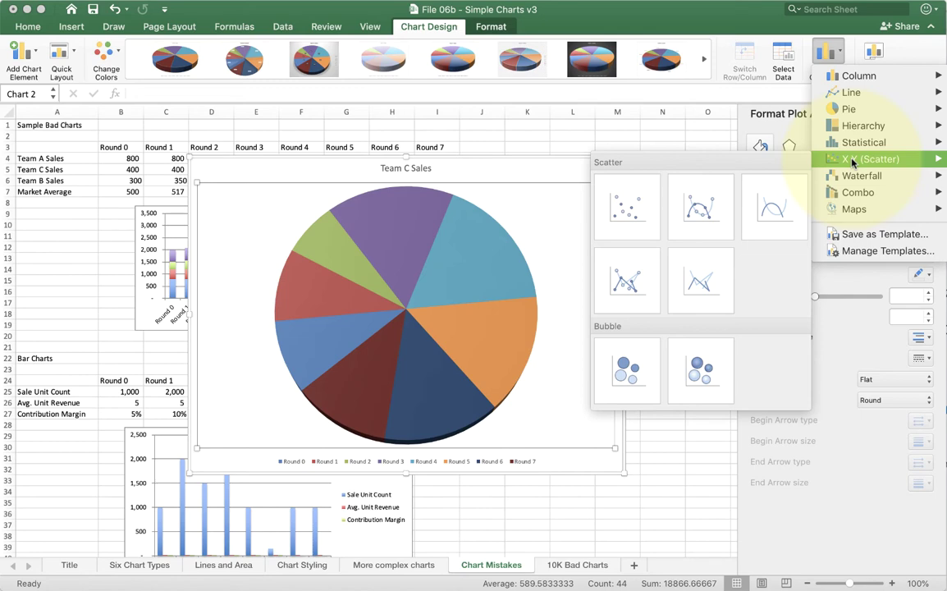
left_click(825, 50)
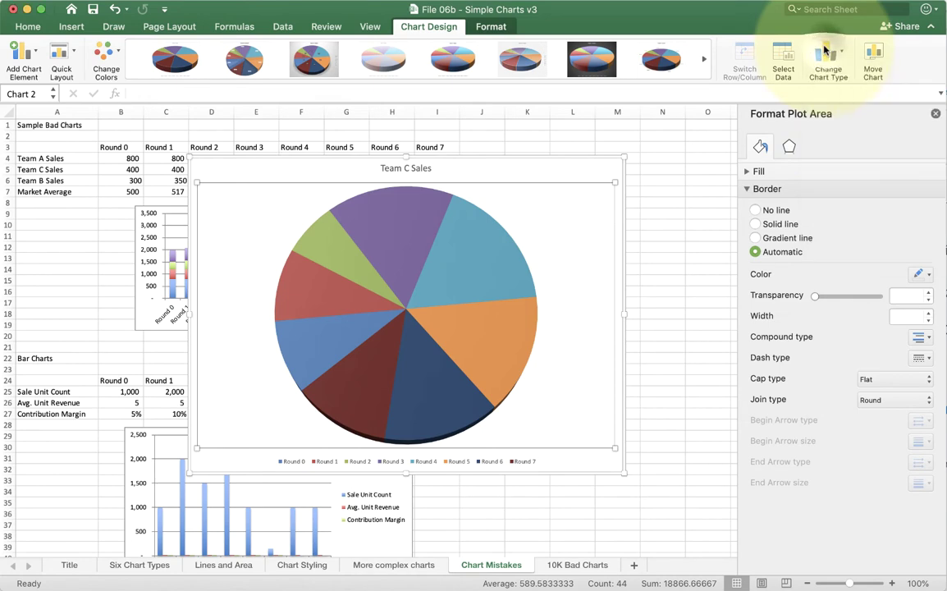
Delete the Team C Sales pie chart, zoom to 171% and close the Format Shape pane
left_click(593, 158)
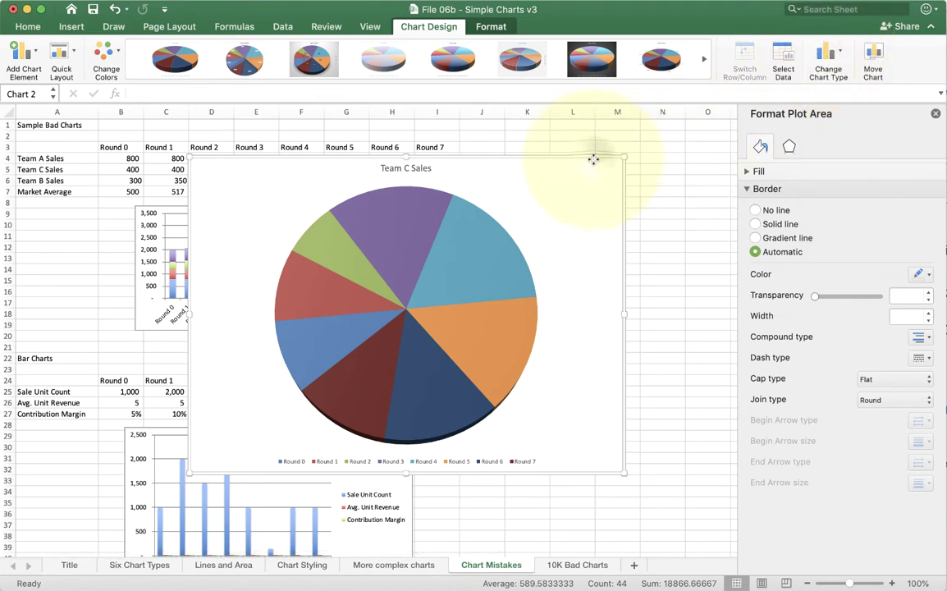
key("Delete")
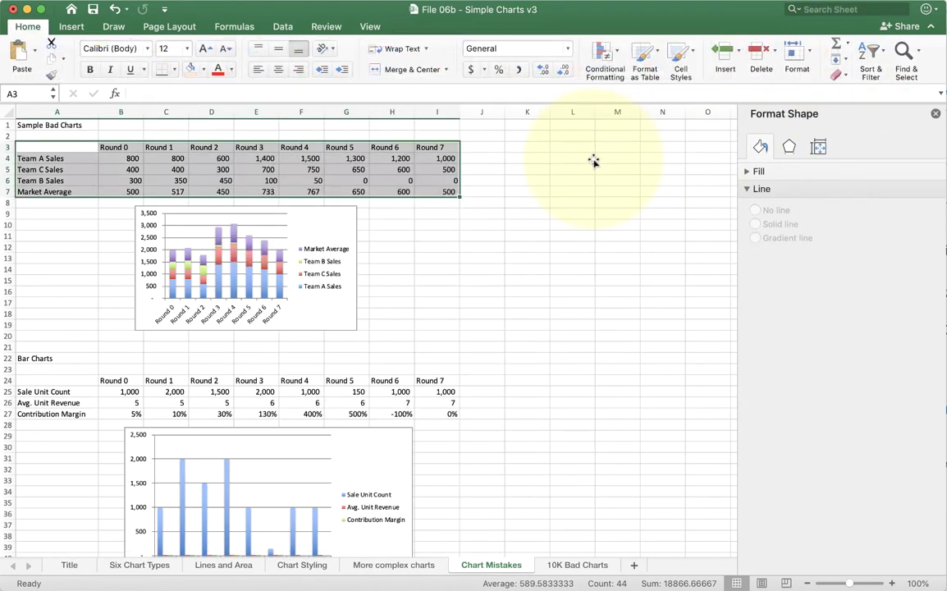
left_click(52, 224)
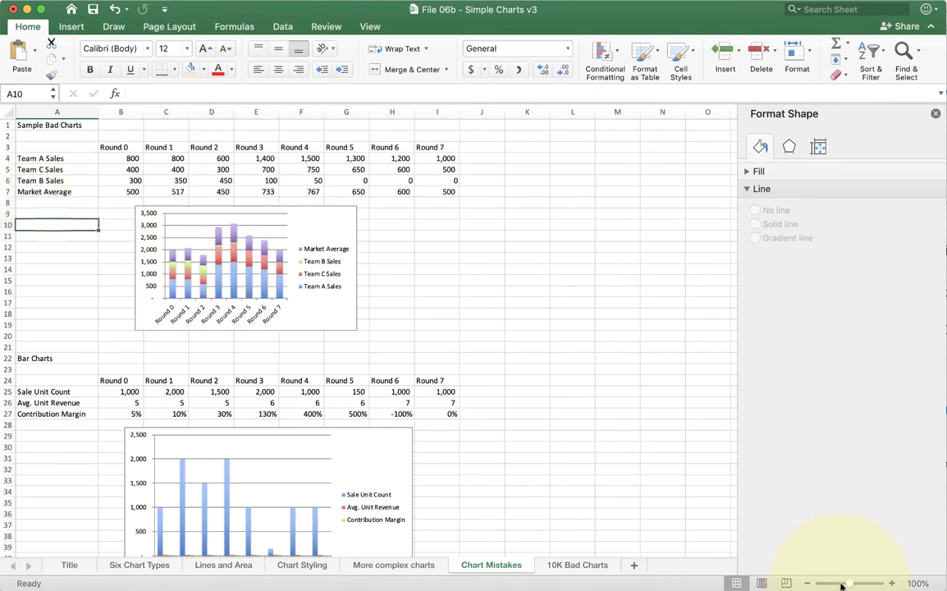
left_click_drag(850, 583, 858, 584)
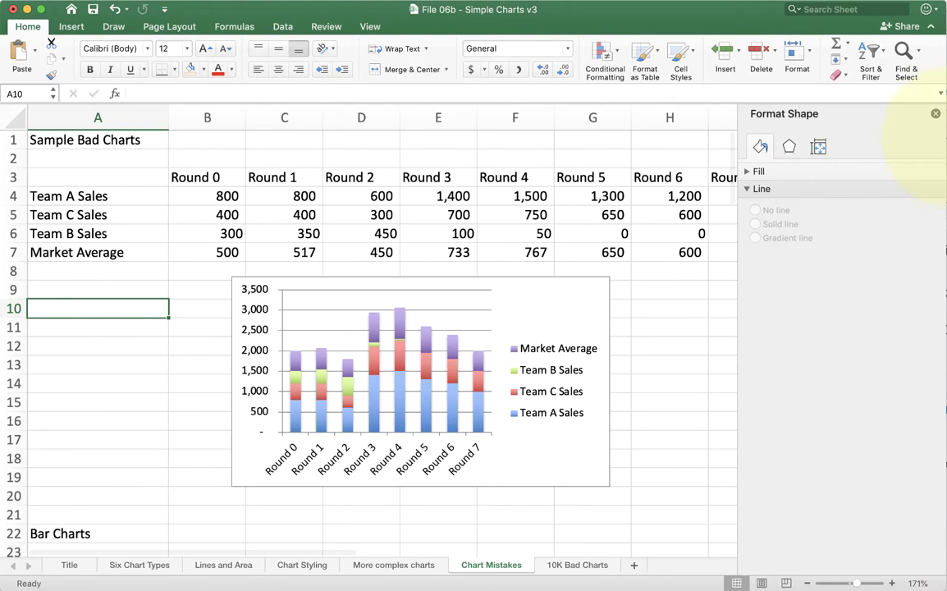
left_click(935, 114)
Select the Team and Market Average sales labels, then the stacked column chart
left_click_drag(102, 196, 105, 234)
left_click(117, 252)
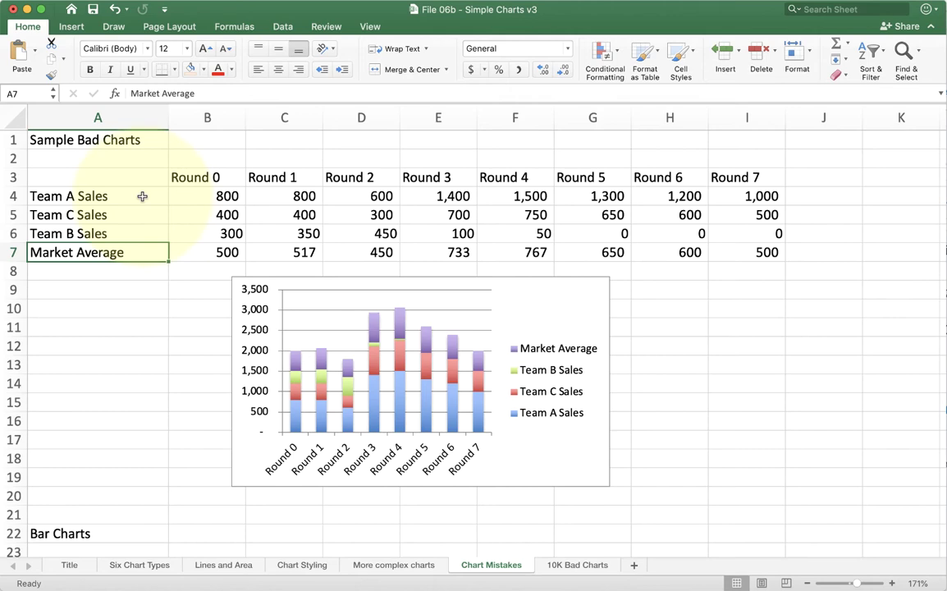
left_click_drag(141, 197, 140, 232)
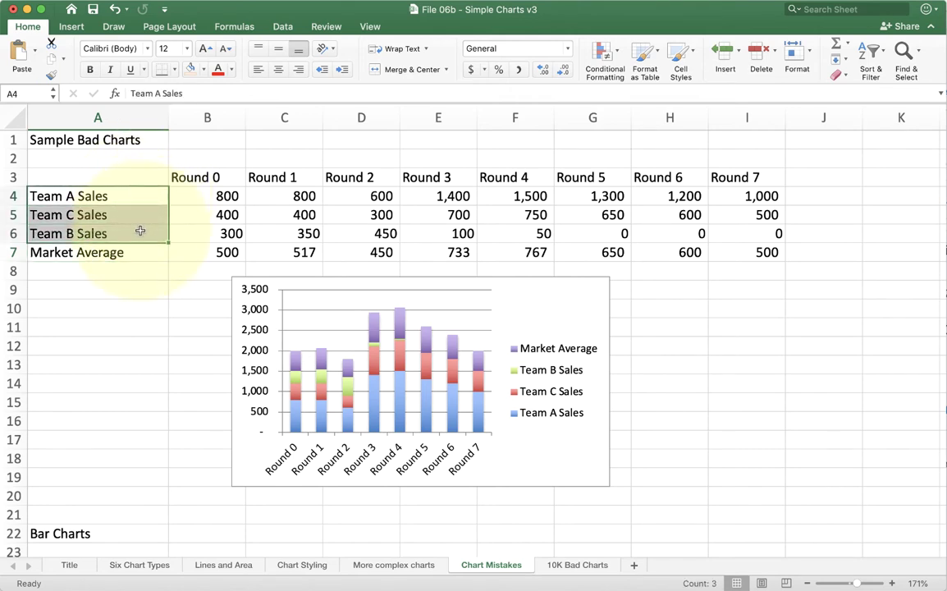
left_click(231, 276)
Shrink the stacked column chart below the table, then select the Round 0 column B3:B7
left_click_drag(231, 277, 126, 144)
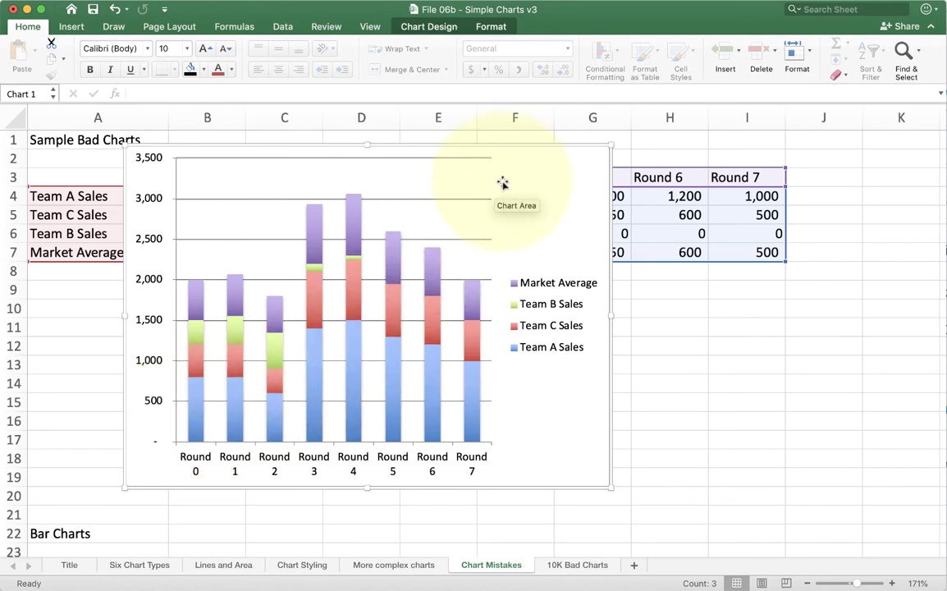
left_click_drag(603, 152, 441, 335)
left_click_drag(206, 177, 208, 251)
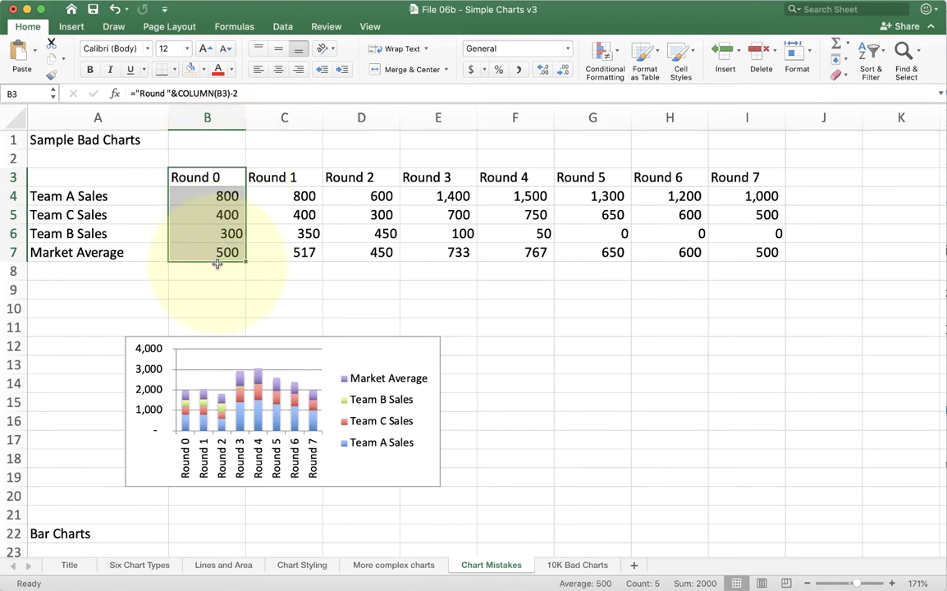
scroll(217, 263, "down", 10)
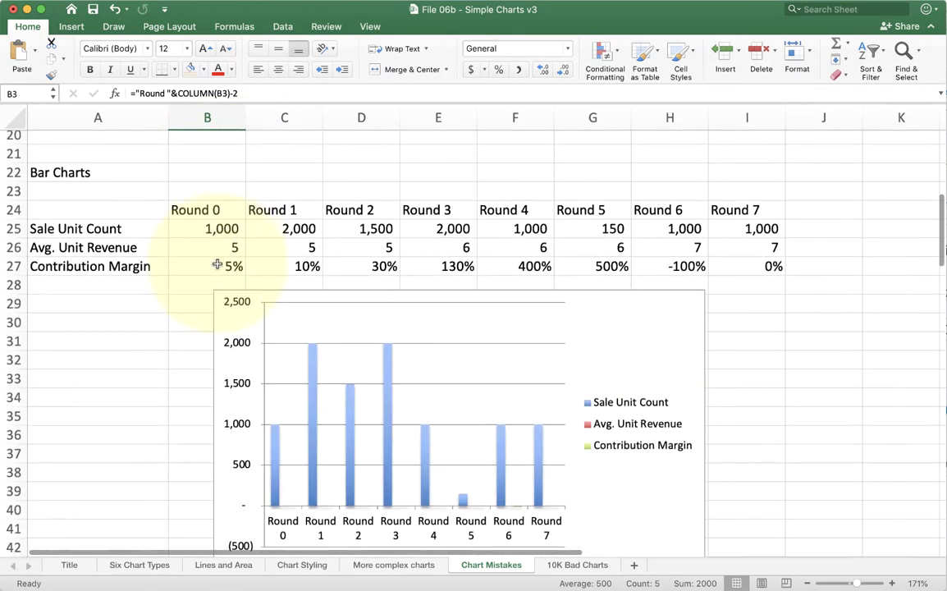
scroll(217, 263, "down", 2)
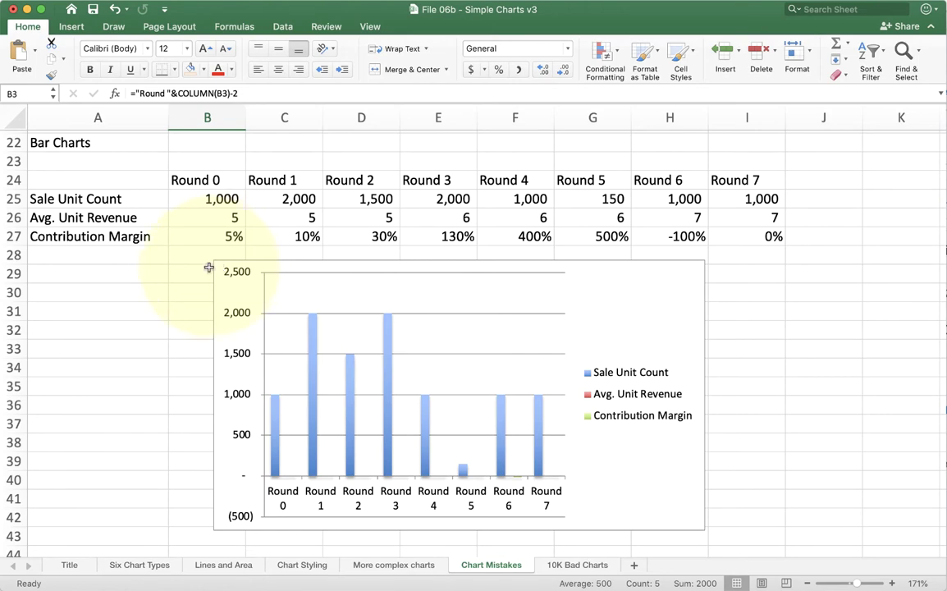
left_click(165, 271)
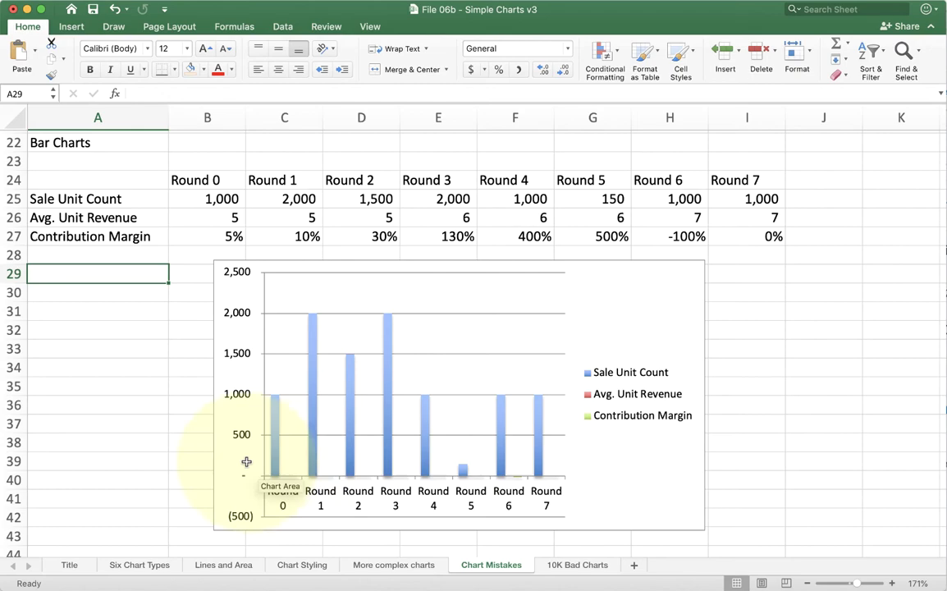
Inspect the area chart's Product A series, then scroll down to the exploded Round 0 pie
scroll(174, 408, "down", 10)
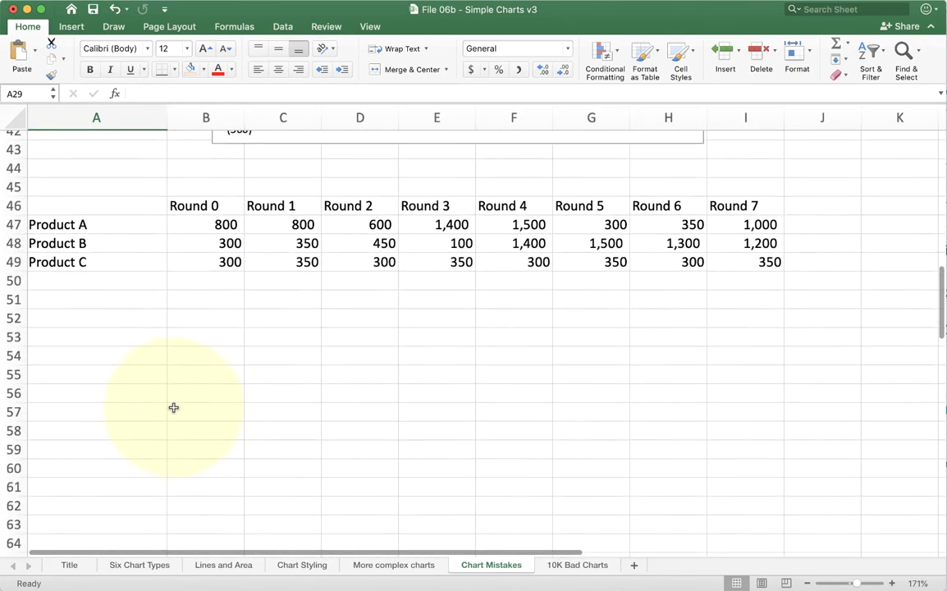
scroll(173, 408, "down", 2)
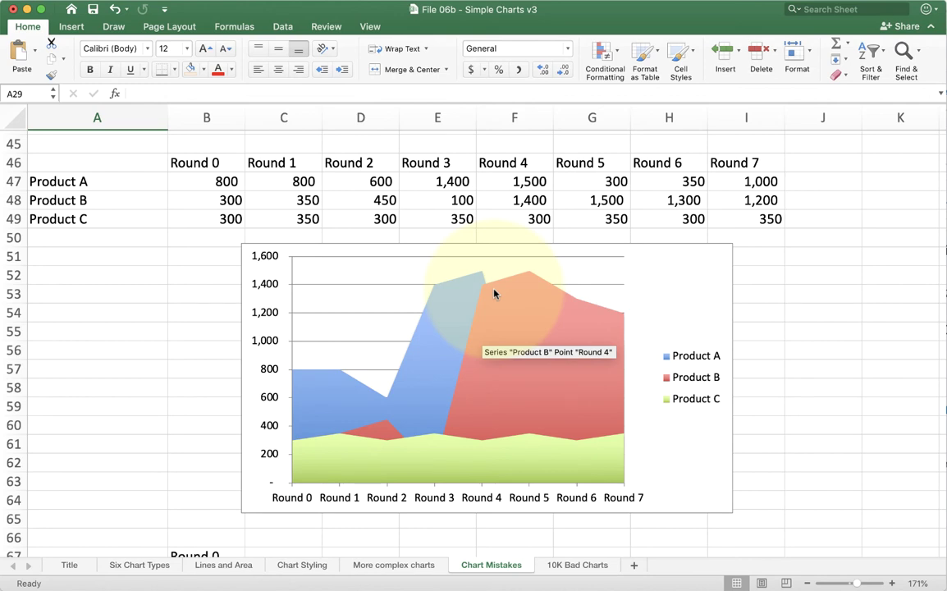
left_click(455, 309)
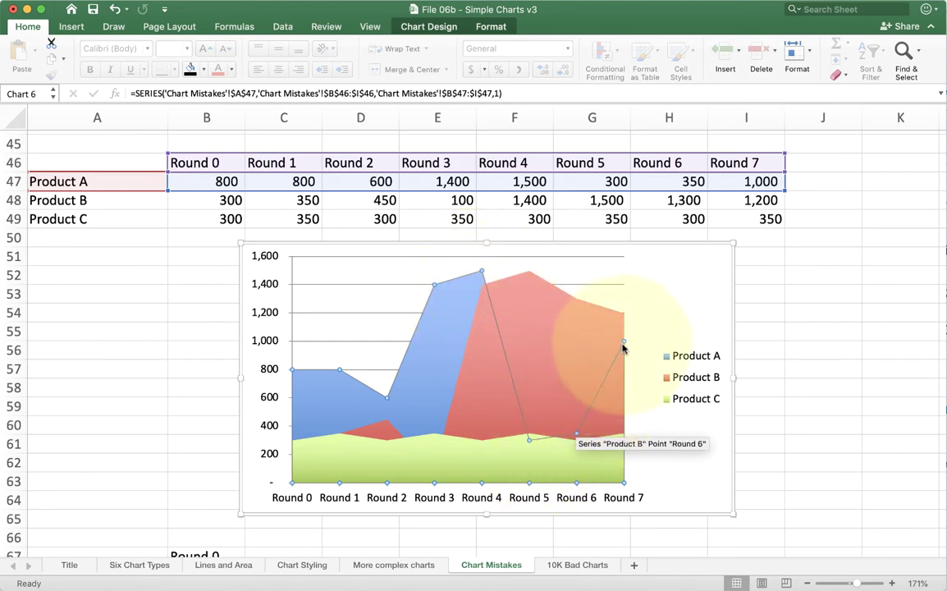
left_click(133, 311)
scroll(133, 309, "down", 3)
scroll(133, 309, "down", 6)
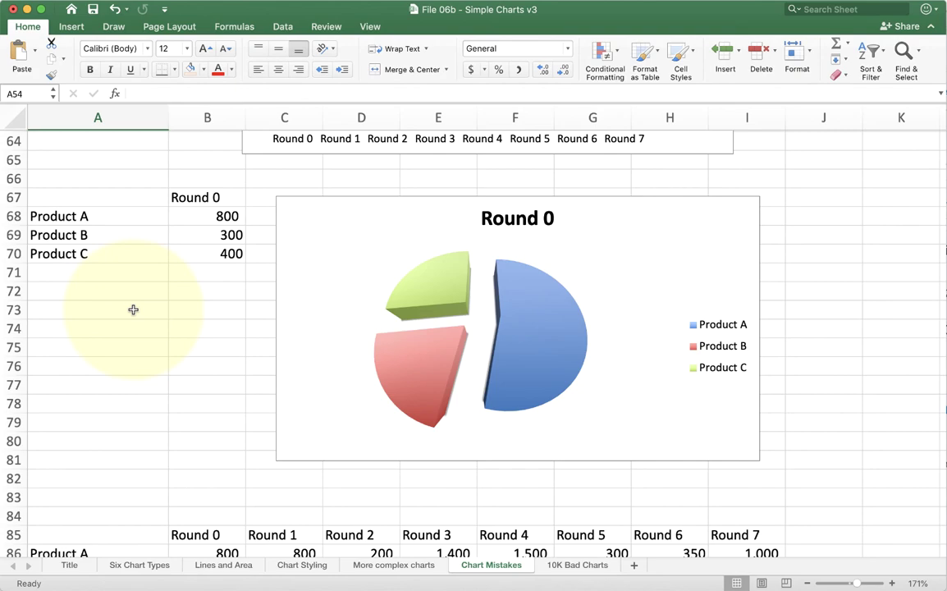
Scroll down to the Product A/B line chart and select D87, Product B's negative Round 2 value
scroll(137, 336, "down", 5)
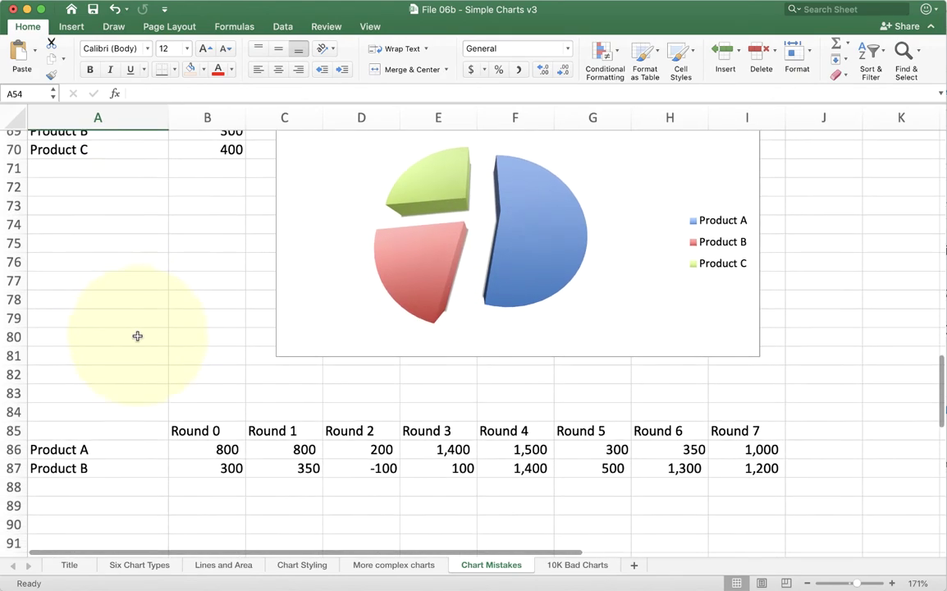
scroll(137, 336, "down", 7)
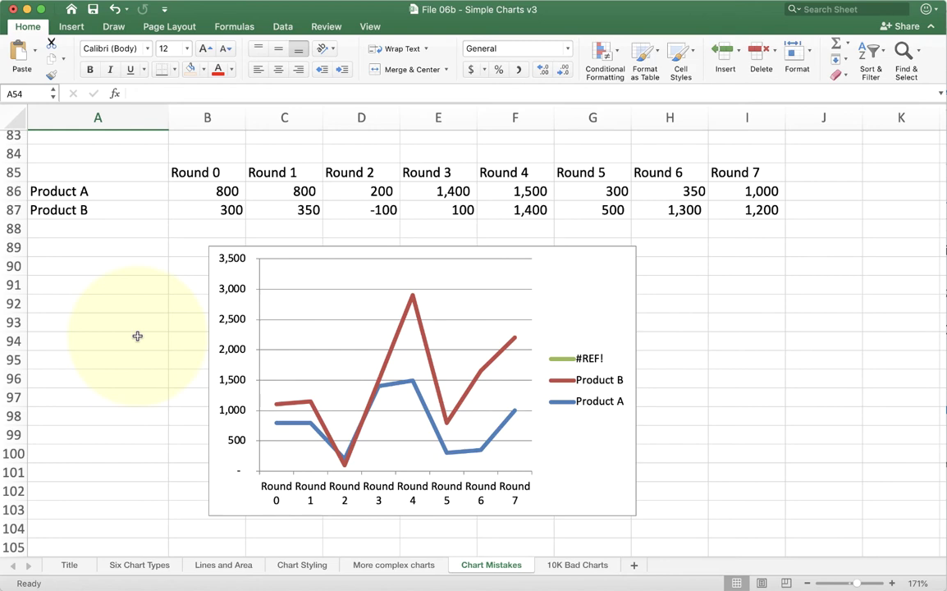
left_click(359, 211)
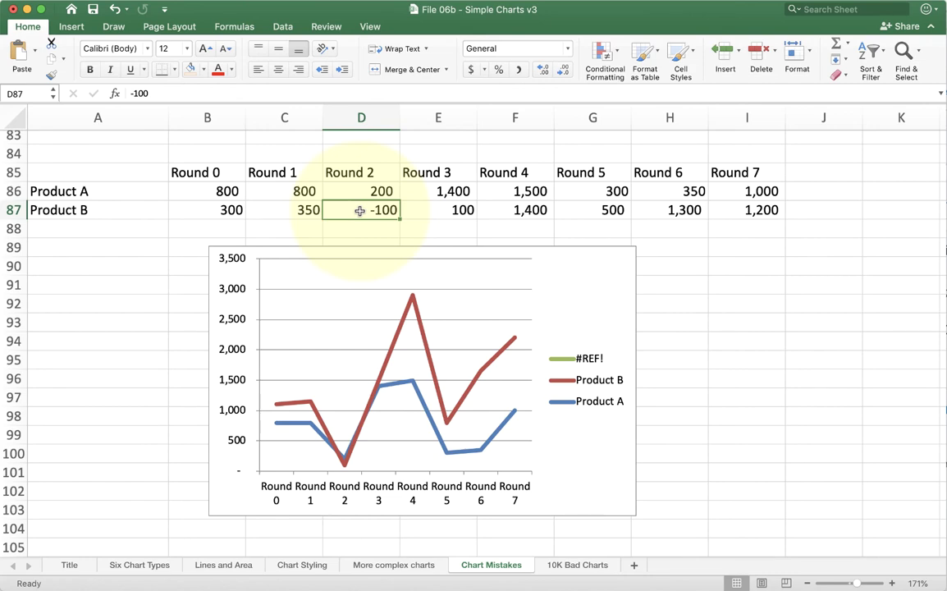
left_click(555, 307)
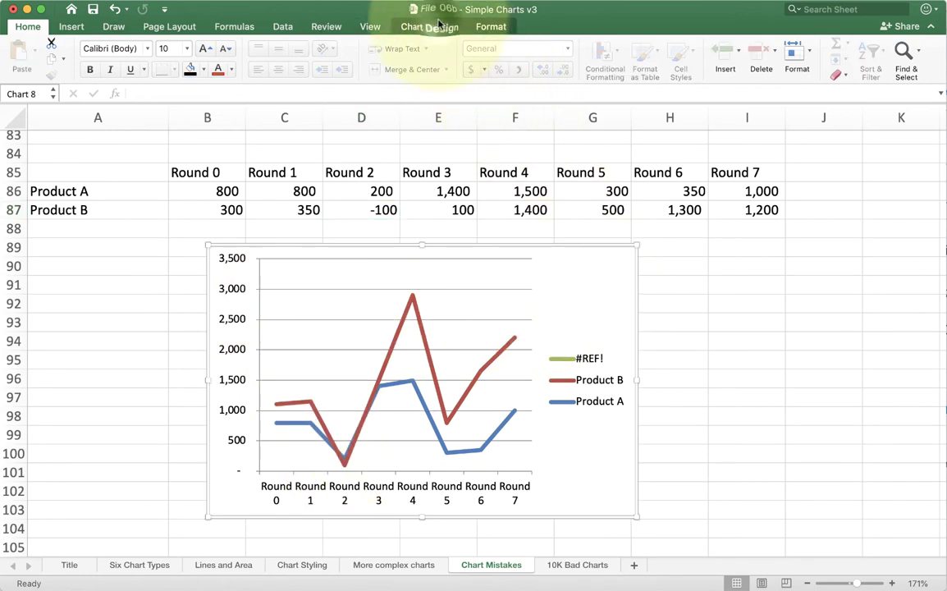
left_click(439, 26)
left_click(826, 51)
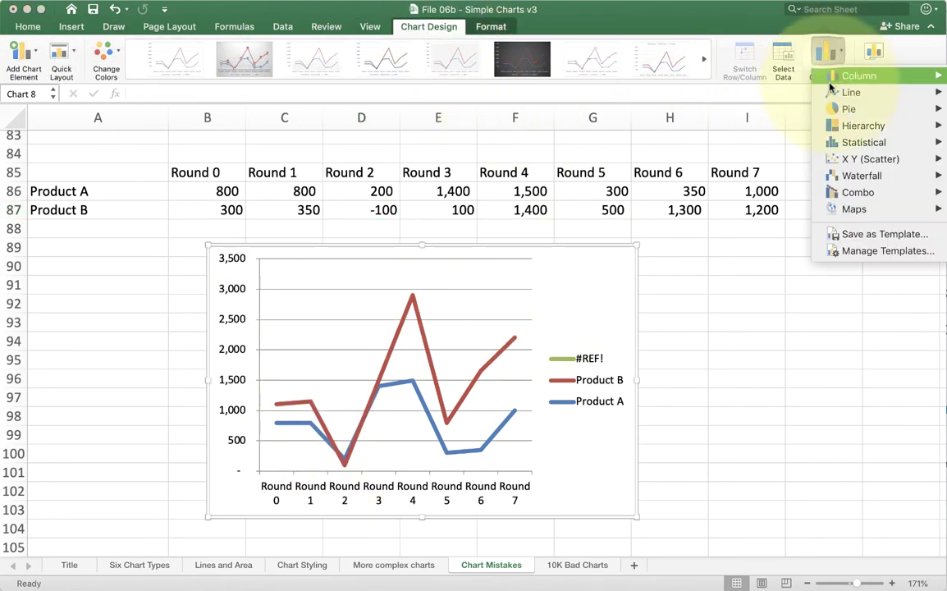
mouse_move(845, 92)
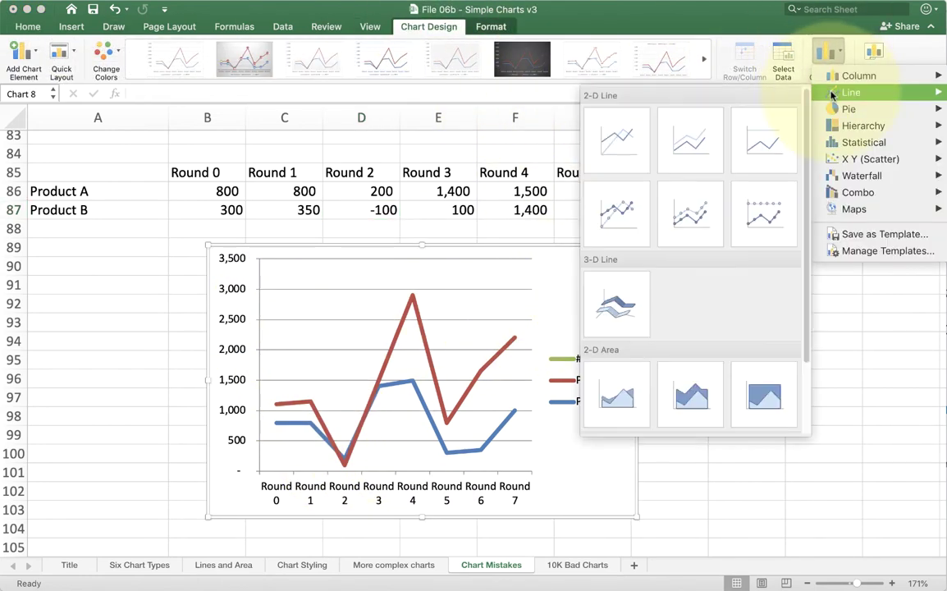
left_click(635, 144)
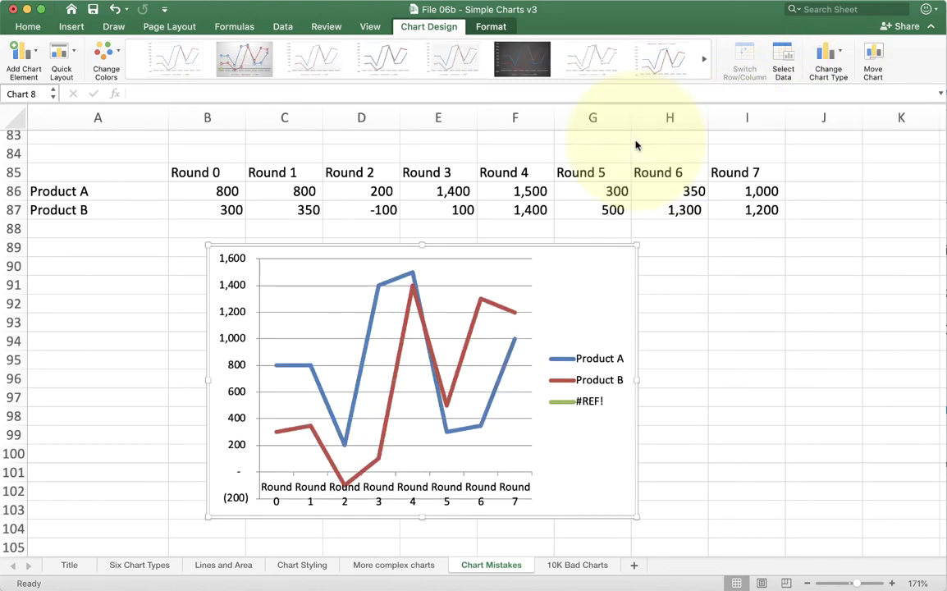
left_click(116, 11)
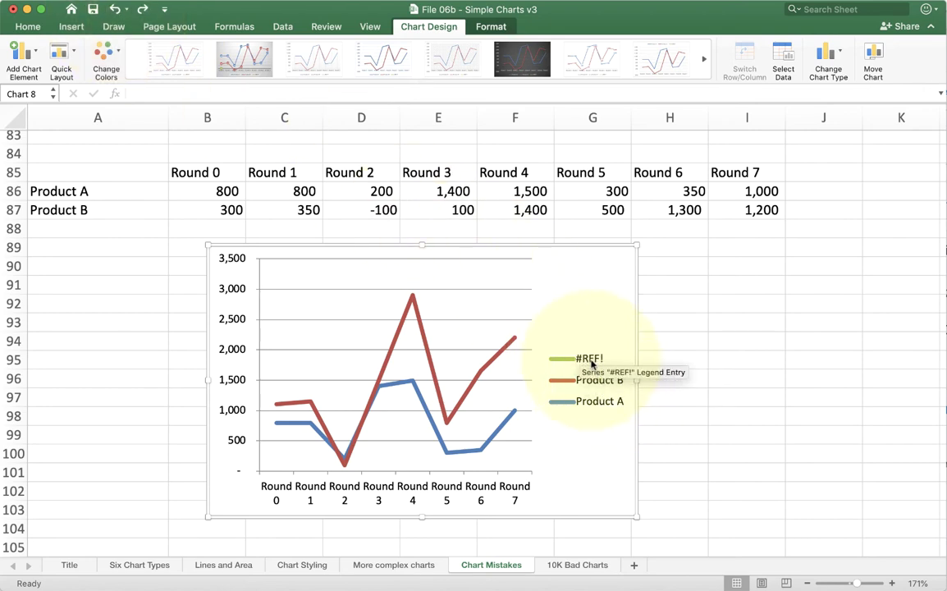
Delete the Product B row (row 87) and dismiss the reference error warning
right_click(16, 210)
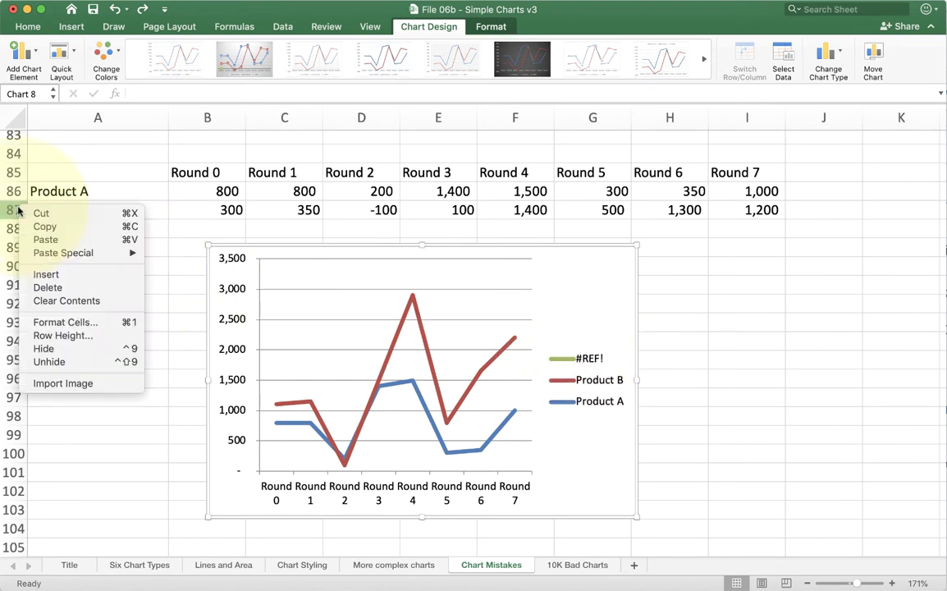
left_click(43, 289)
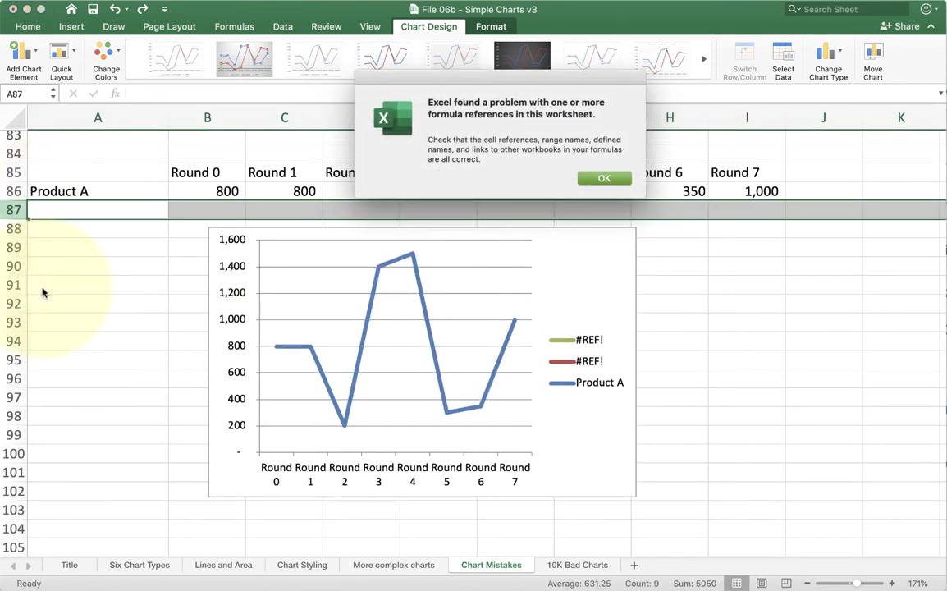
left_click(604, 178)
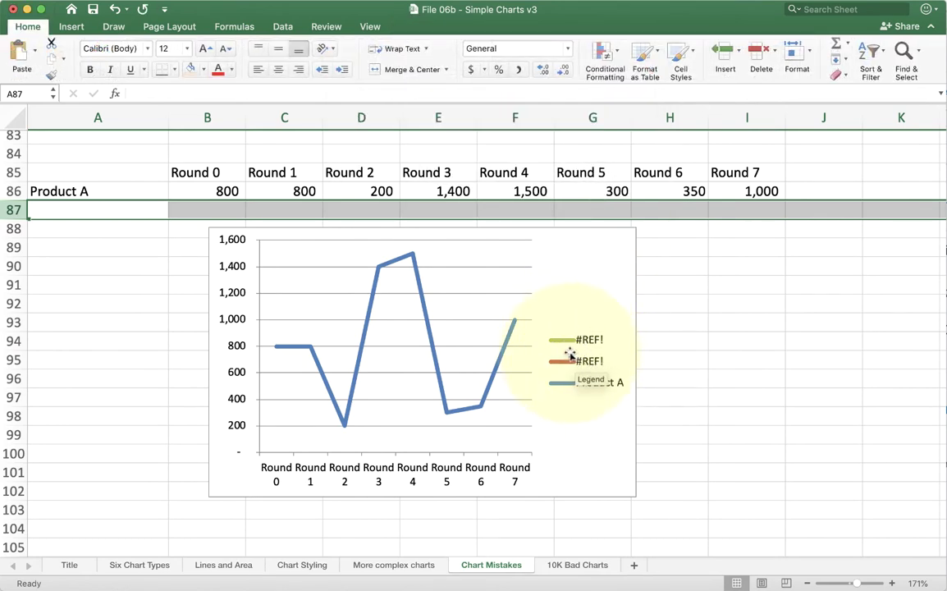
Remove both #REF! series from the line chart's data source, leaving only Product A
left_click(591, 251)
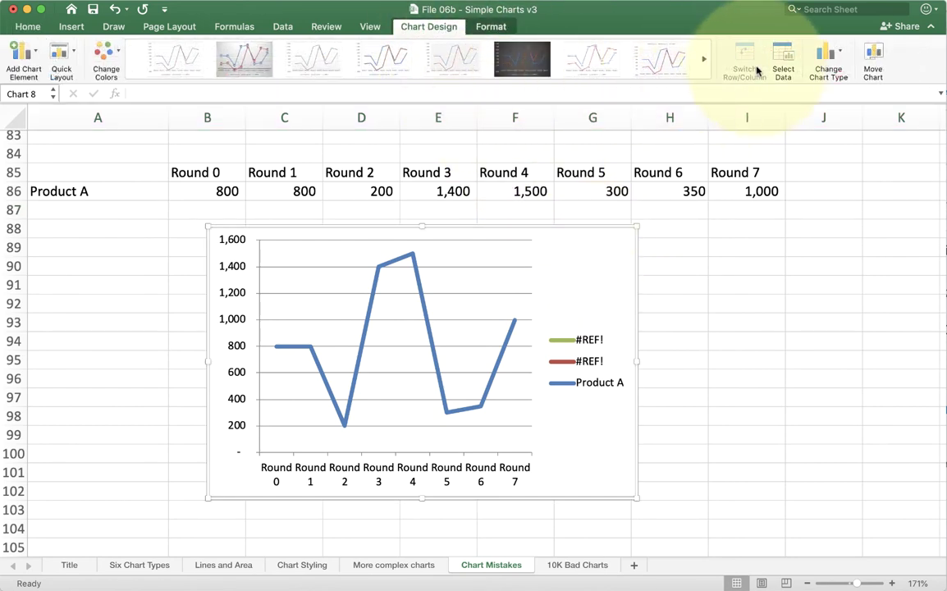
left_click(783, 65)
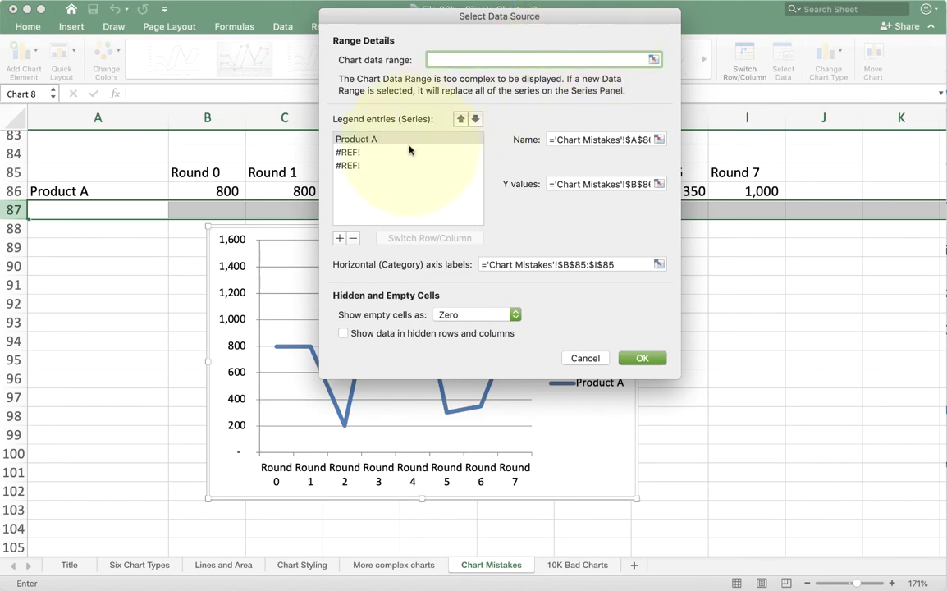
left_click(349, 152)
left_click(376, 167)
left_click(374, 154)
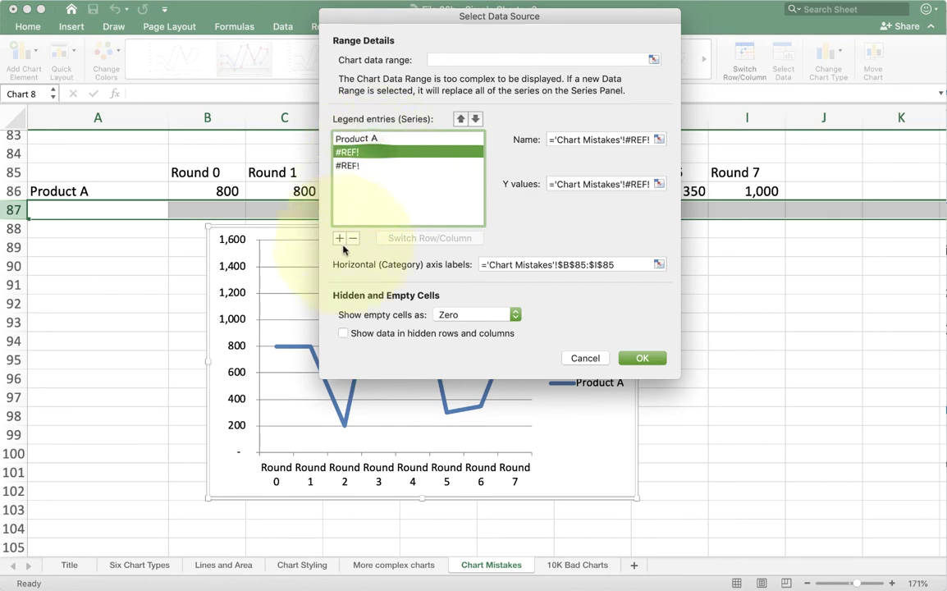
left_click(353, 238)
left_click(367, 154)
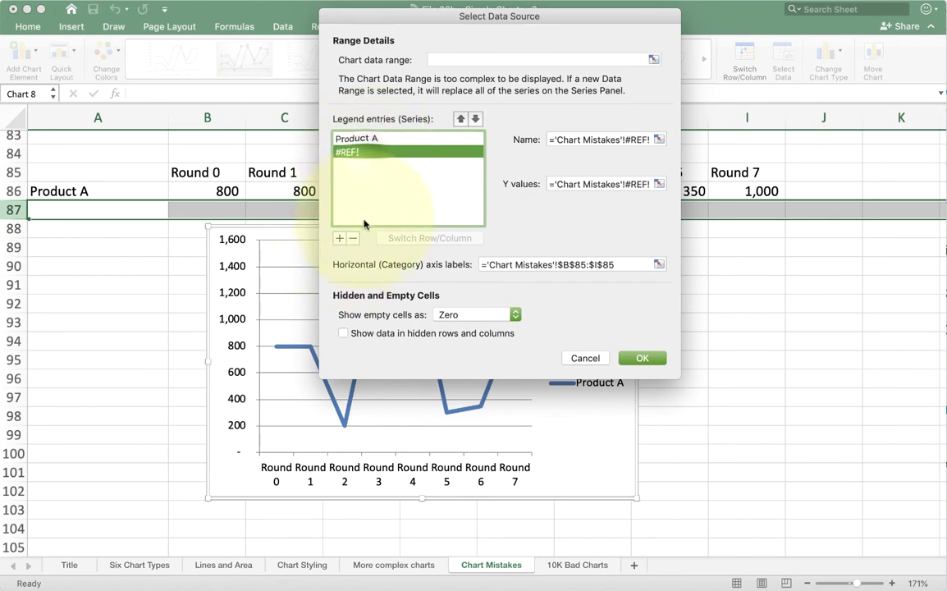
left_click(354, 239)
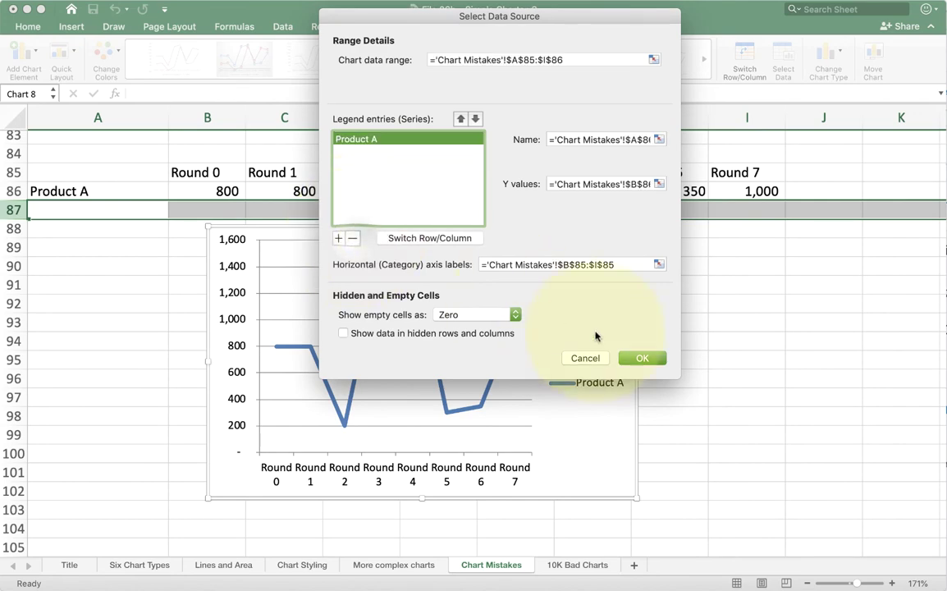
left_click(642, 357)
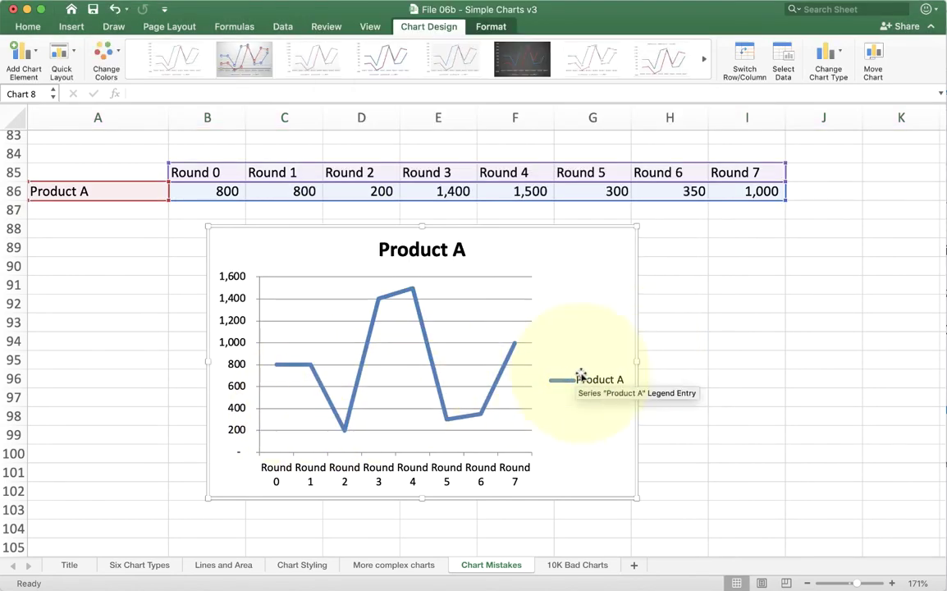
Go to the 10K Bad Charts sheet showing the Monetizable Daily Active Users chart
mouse_move(518, 375)
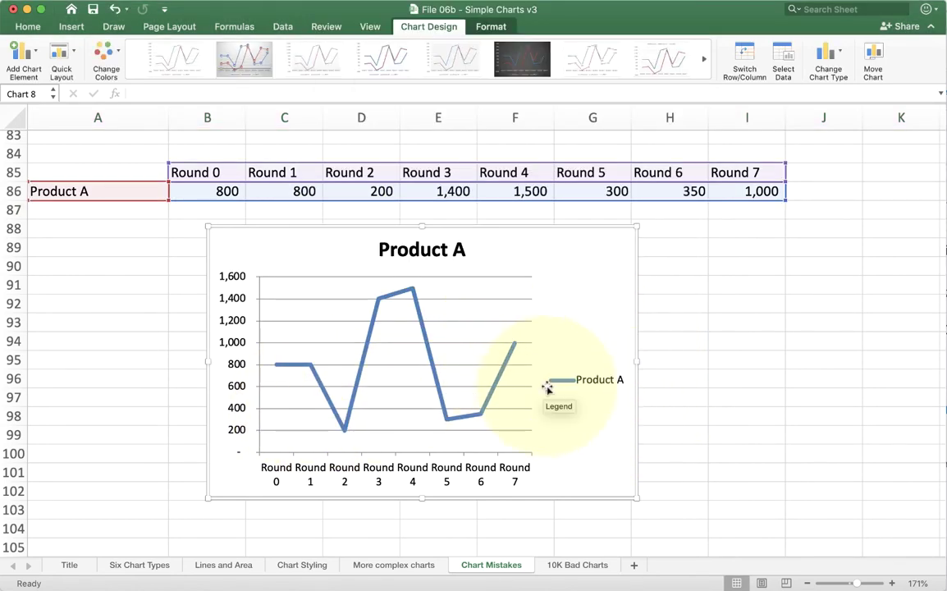
scroll(546, 386, "down", 8)
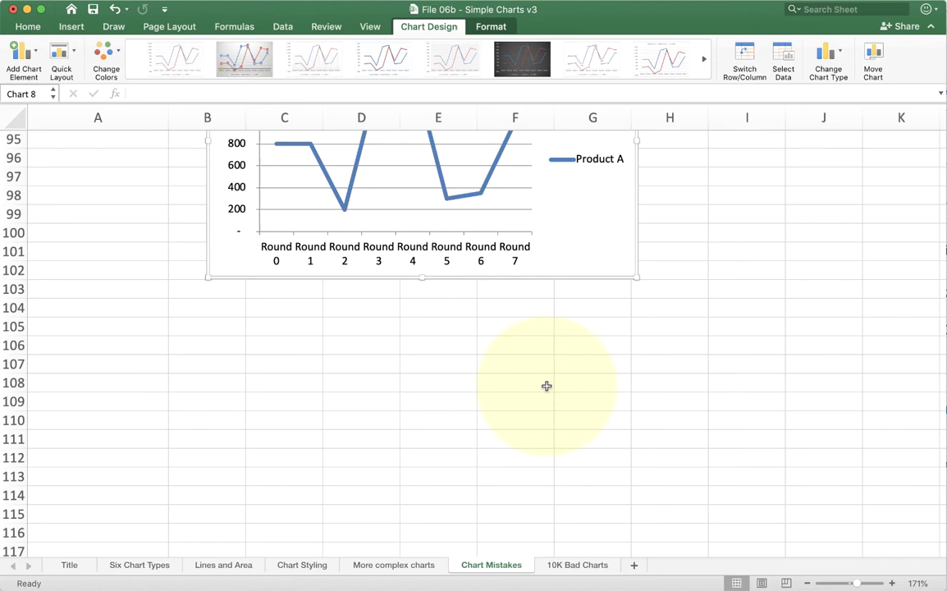
left_click(570, 566)
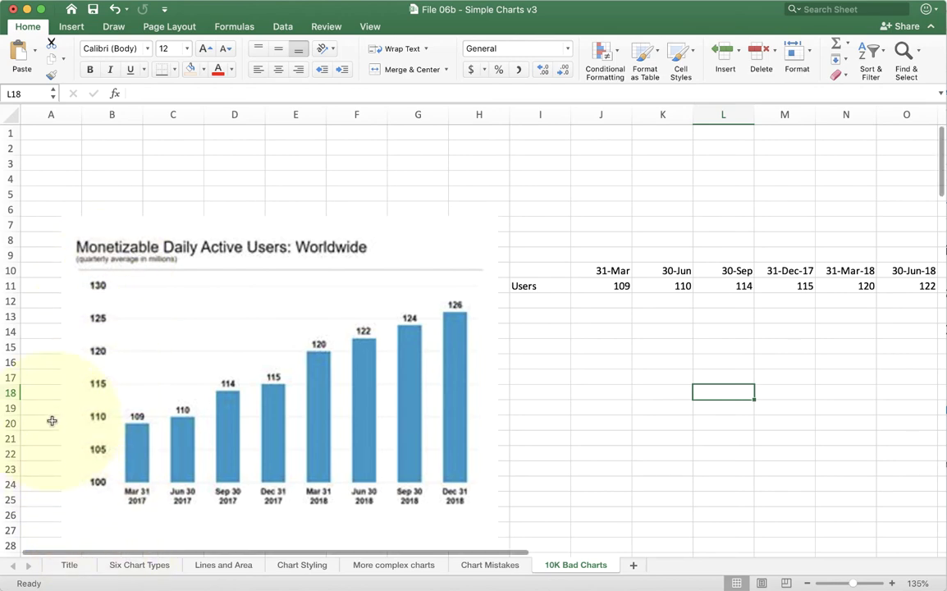
Select the Users figures with their quarter-end date headers across I10:R11
scroll(52, 421, "down", 3)
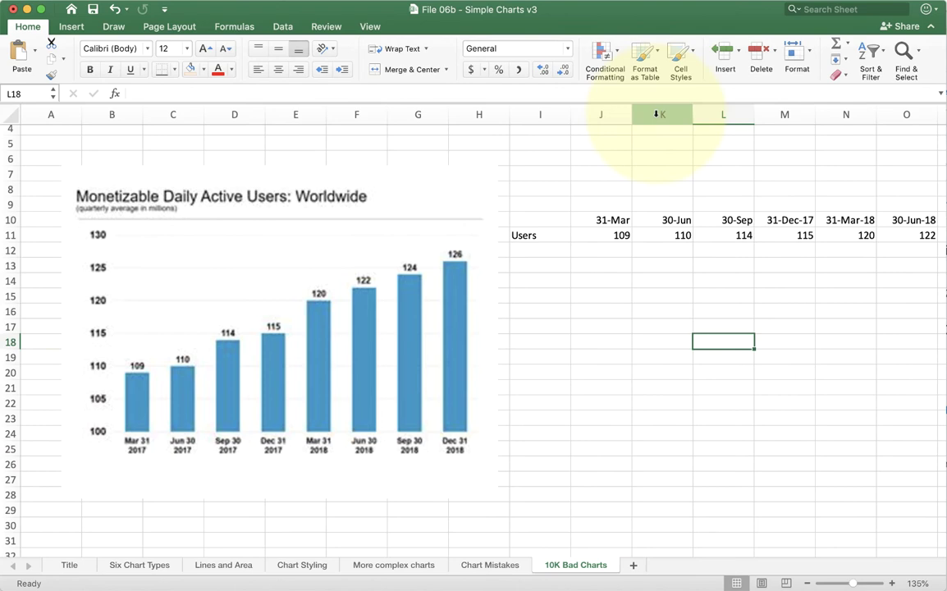
left_click_drag(546, 220, 863, 237)
Insert a clustered column chart of the selected Users data
left_click(72, 26)
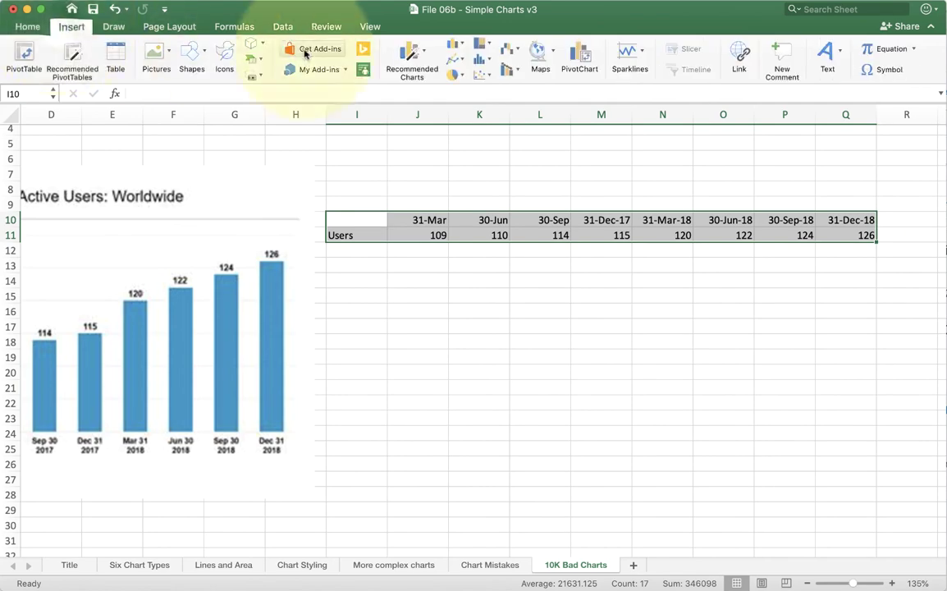
left_click(452, 46)
left_click(460, 106)
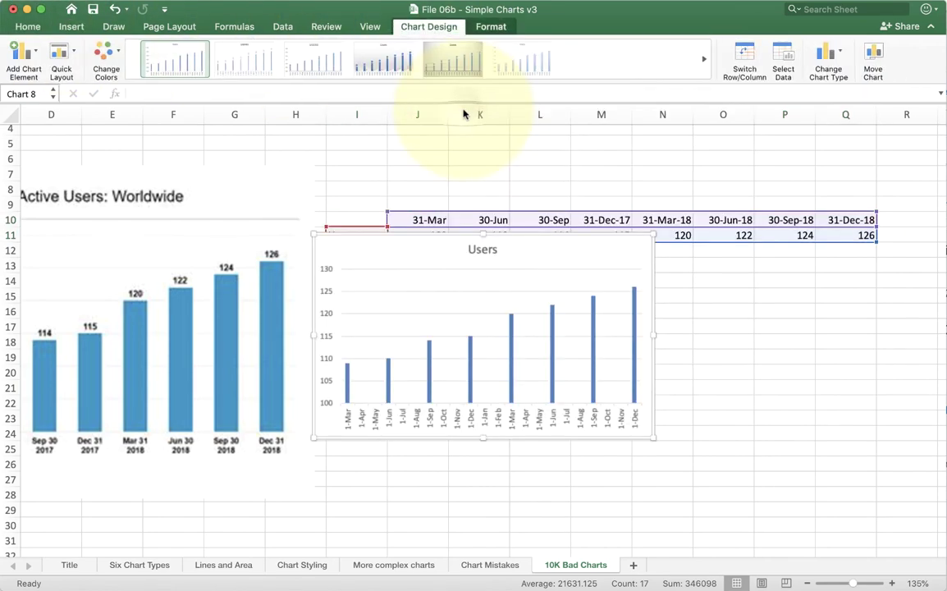
Move the Users chart up beside the original image and enlarge it
scroll(386, 298, "left", 3)
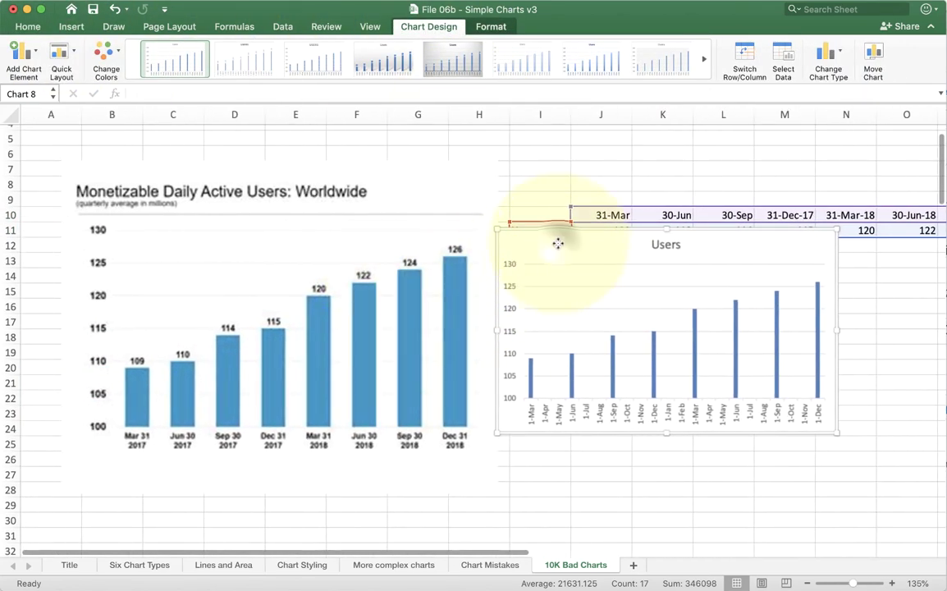
left_click_drag(560, 243, 568, 222)
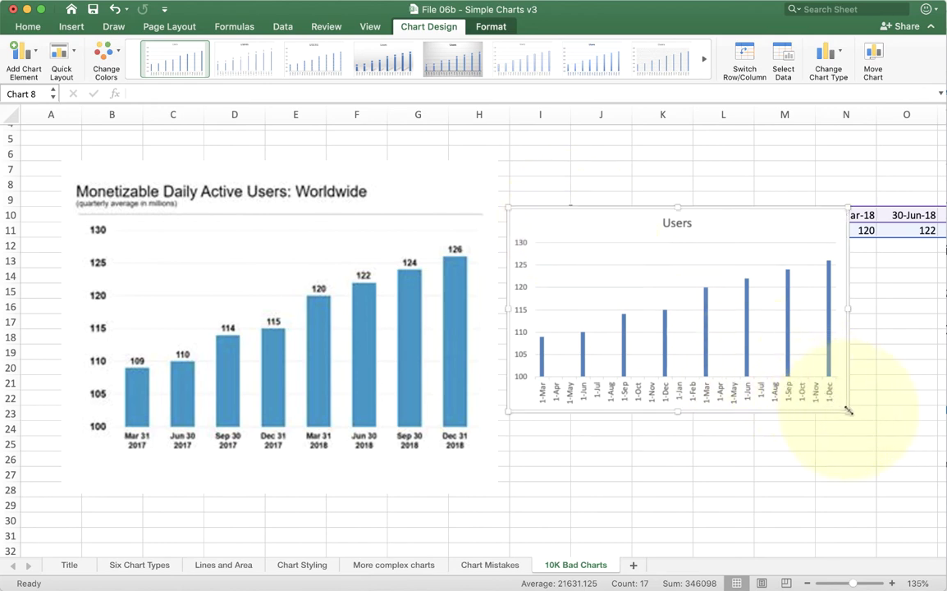
left_click_drag(846, 410, 891, 462)
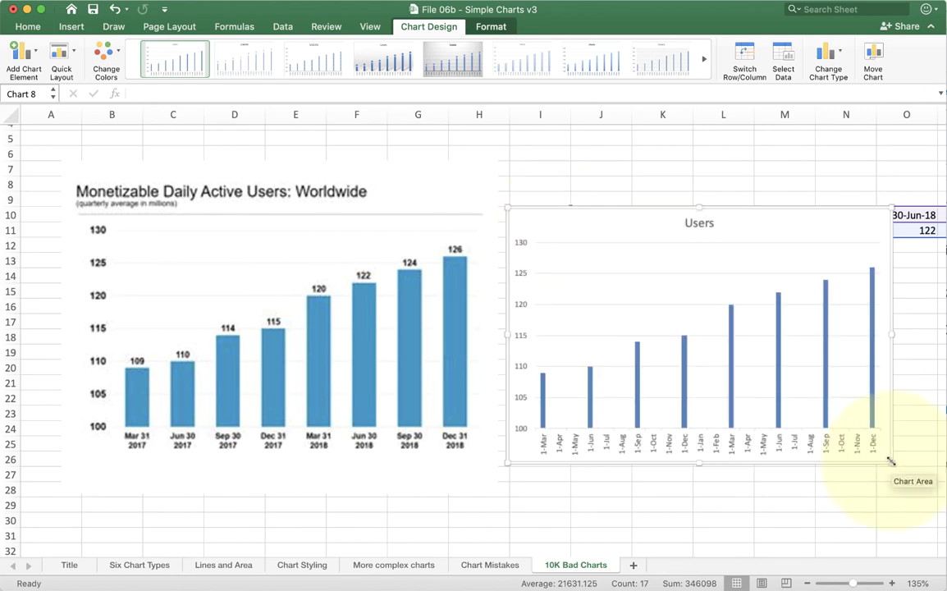
Change the Users chart's vertical axis minimum from 100 to 0, then close Format Axis
double_click(519, 433)
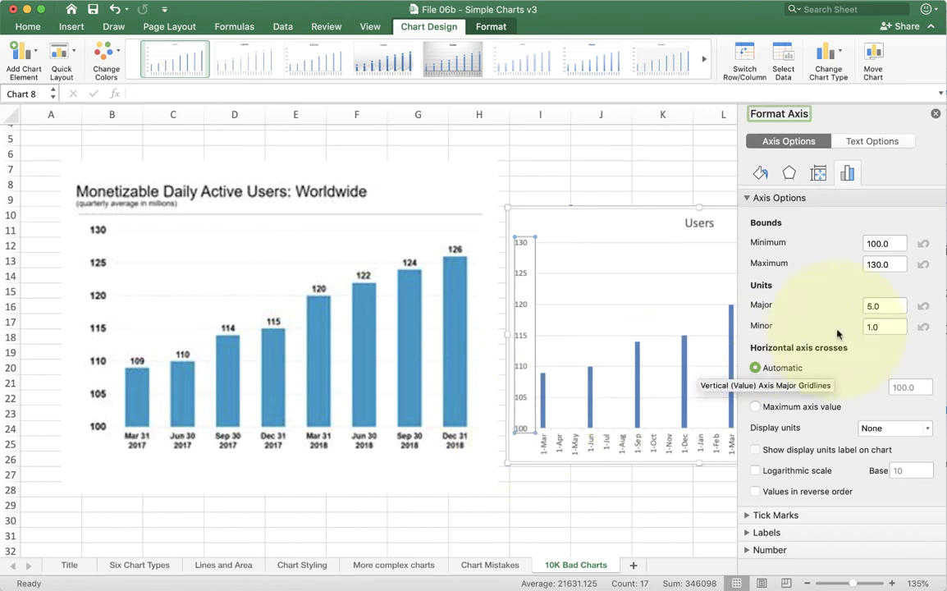
left_click_drag(900, 243, 820, 244)
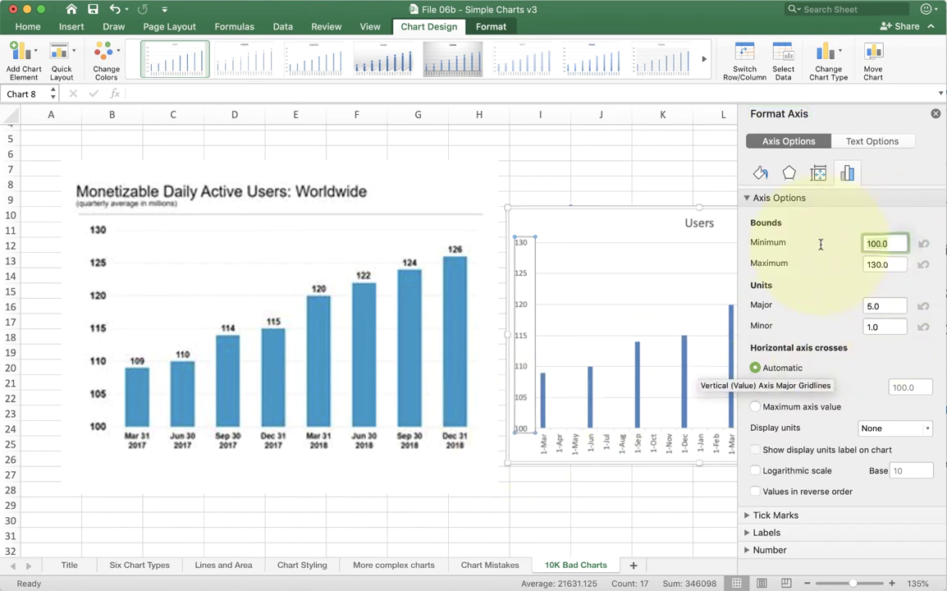
type("0")
key("Tab")
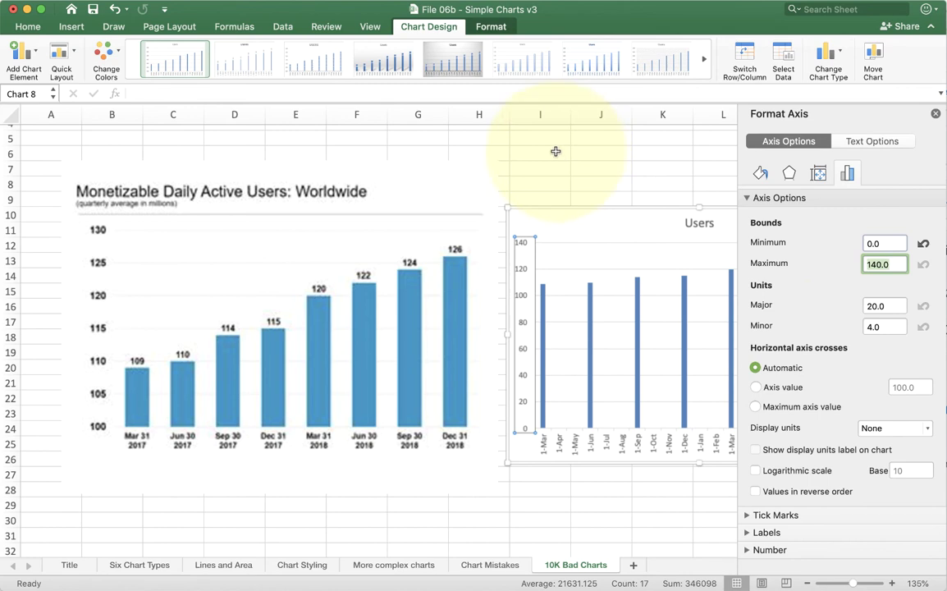
left_click(556, 151)
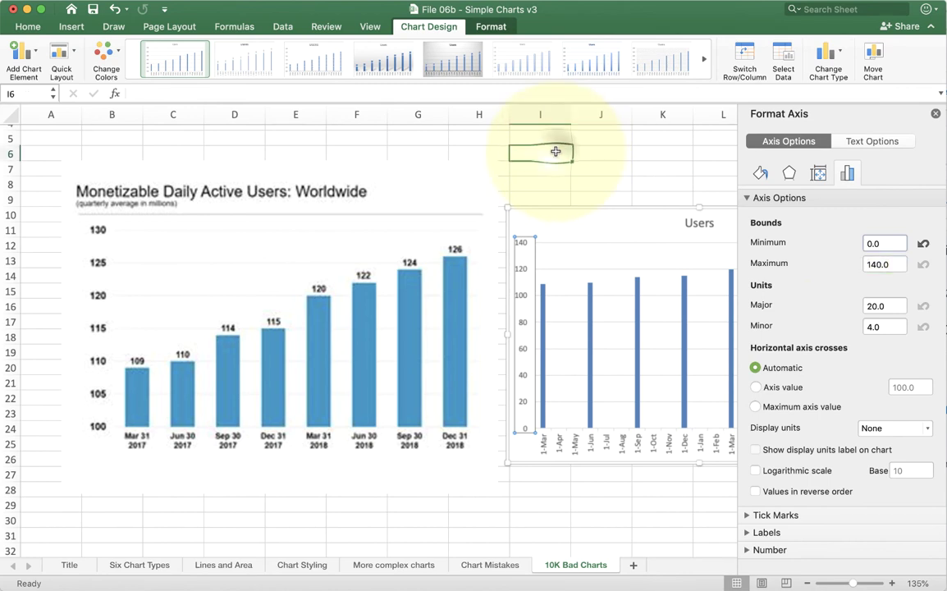
left_click(935, 114)
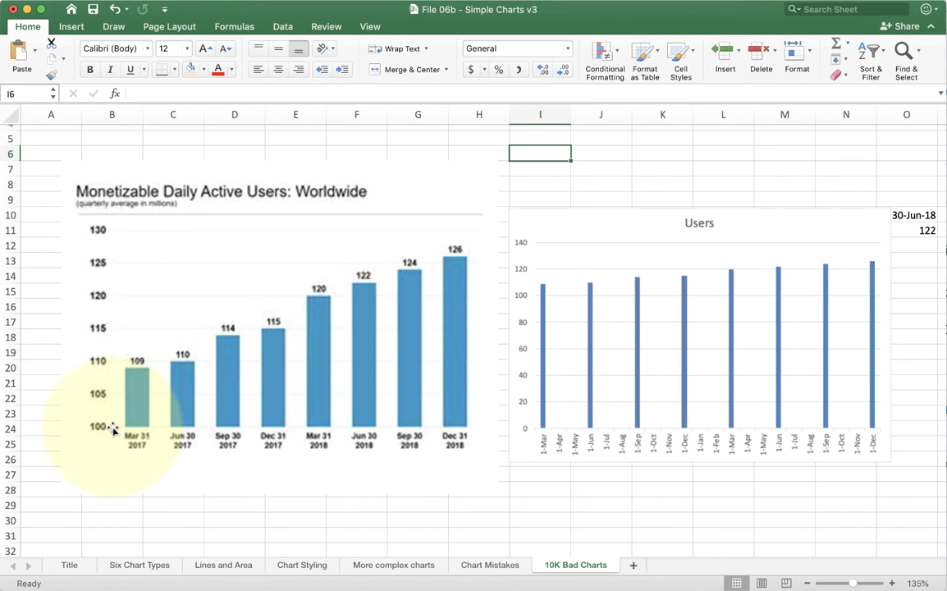
Scroll past the 3-D pie chart to the Lowe's versus S&P line chart and estimated data
scroll(113, 430, "down", 10)
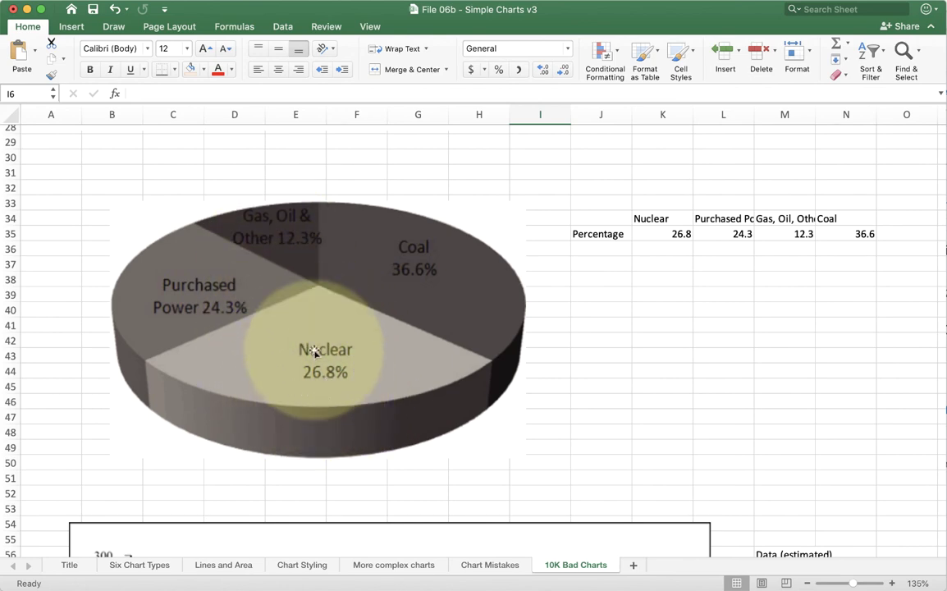
scroll(420, 339, "down", 2)
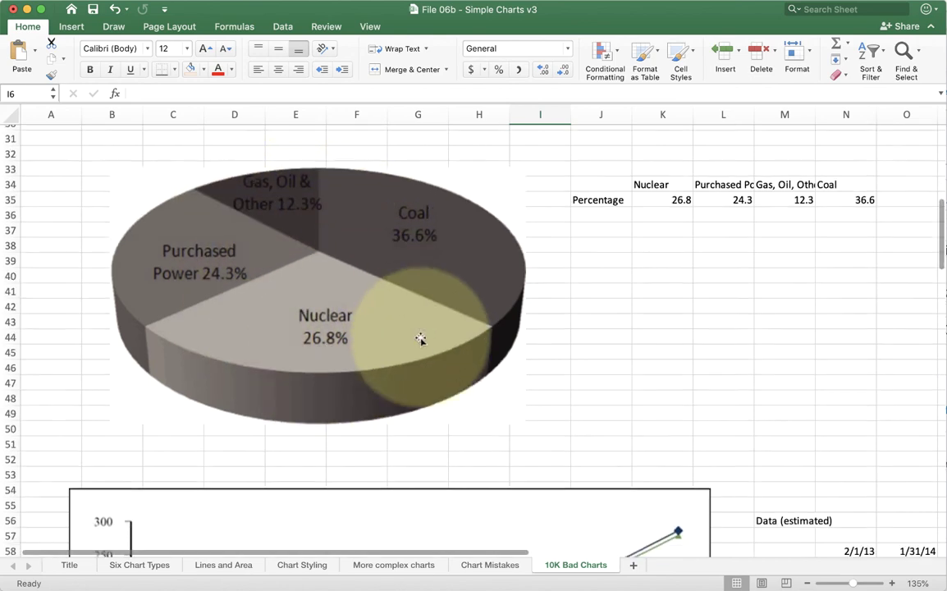
scroll(420, 339, "down", 10)
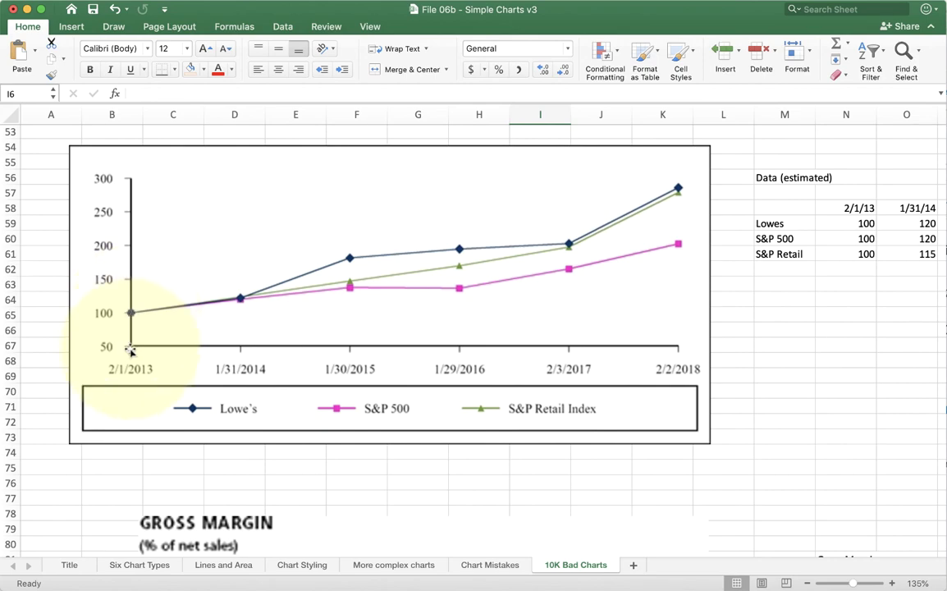
Scroll down and right to show the Gross Margin bar chart and its Margin data in N–O
scroll(129, 350, "down", 8)
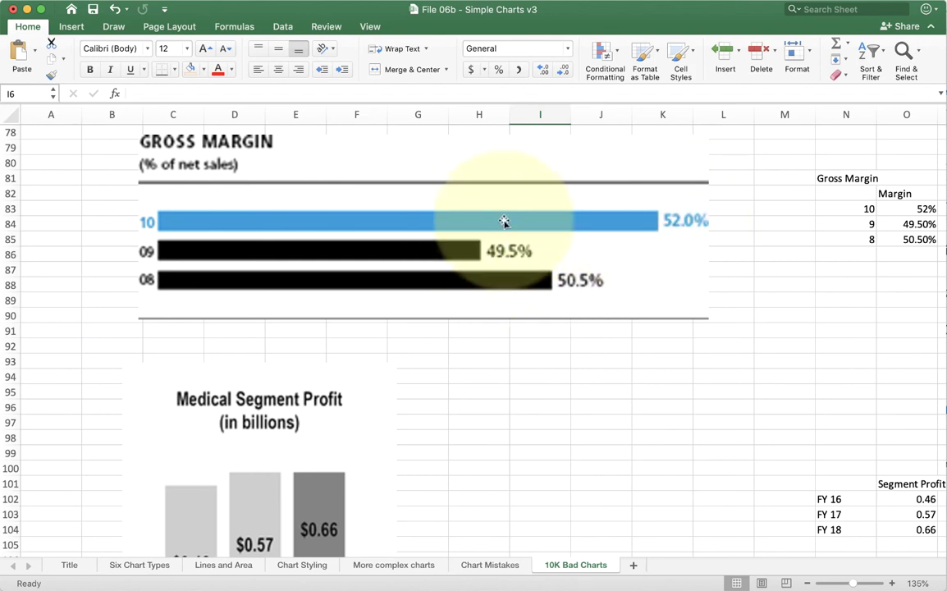
scroll(642, 234, "right", 2)
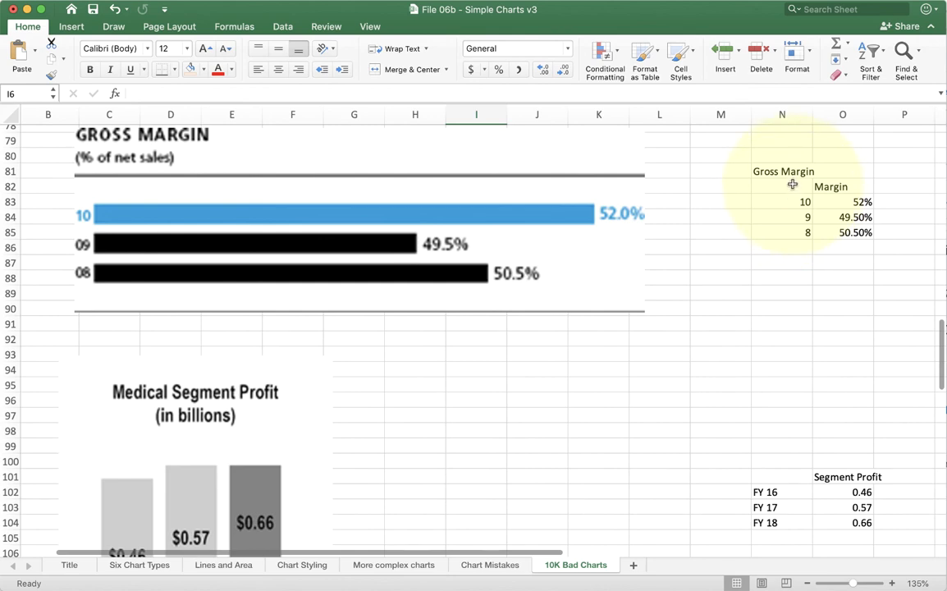
Insert a 2-D clustered bar chart from the margin data in N82:O85
left_click_drag(793, 186, 861, 234)
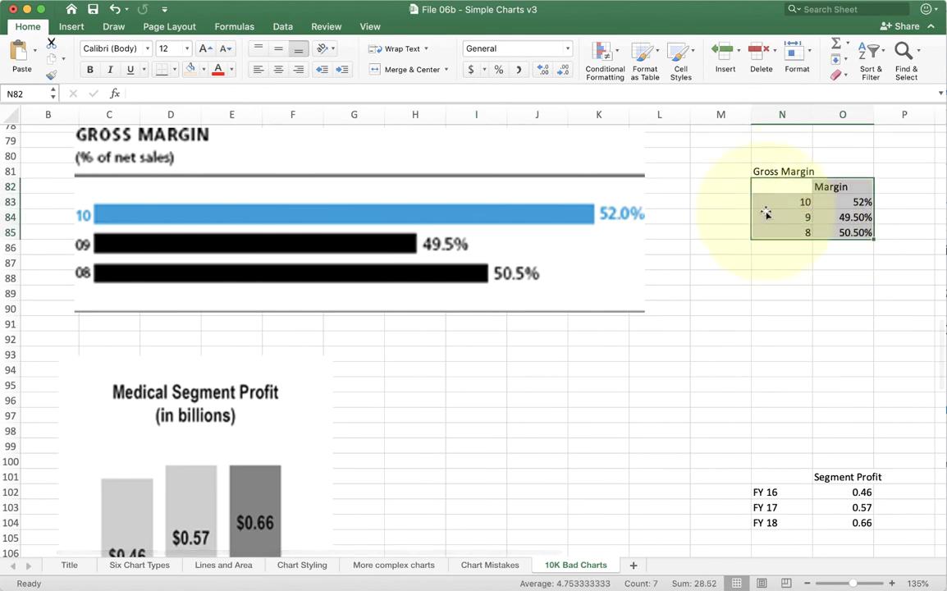
left_click(66, 27)
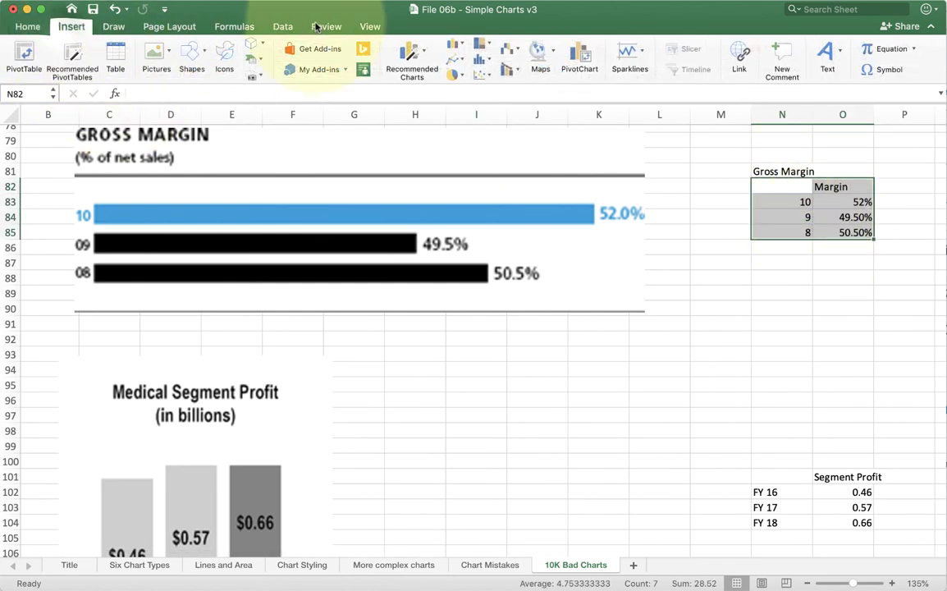
left_click(452, 45)
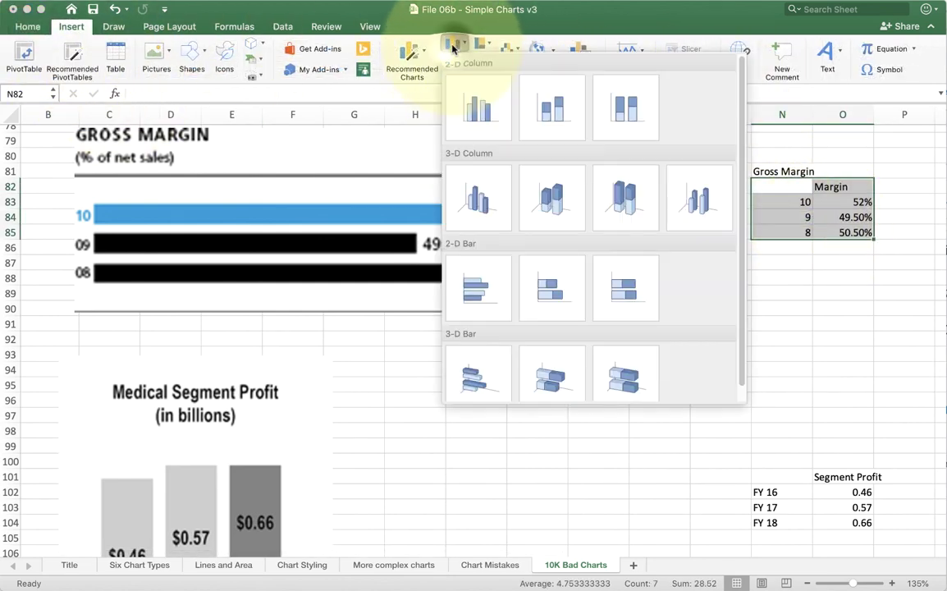
left_click(480, 280)
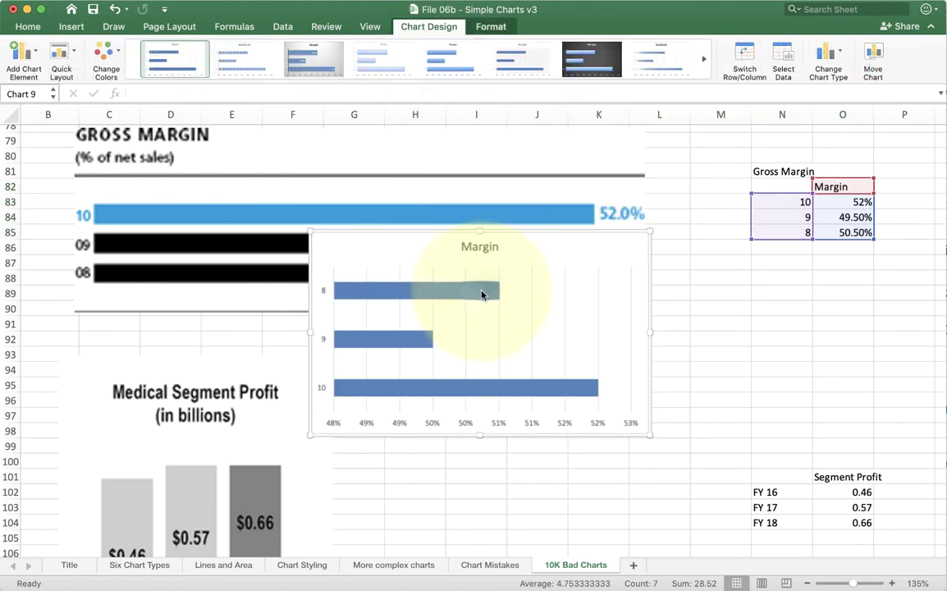
Change the Margin chart's horizontal axis minimum from 0.48 to 0 and move the chart lower left
double_click(333, 423)
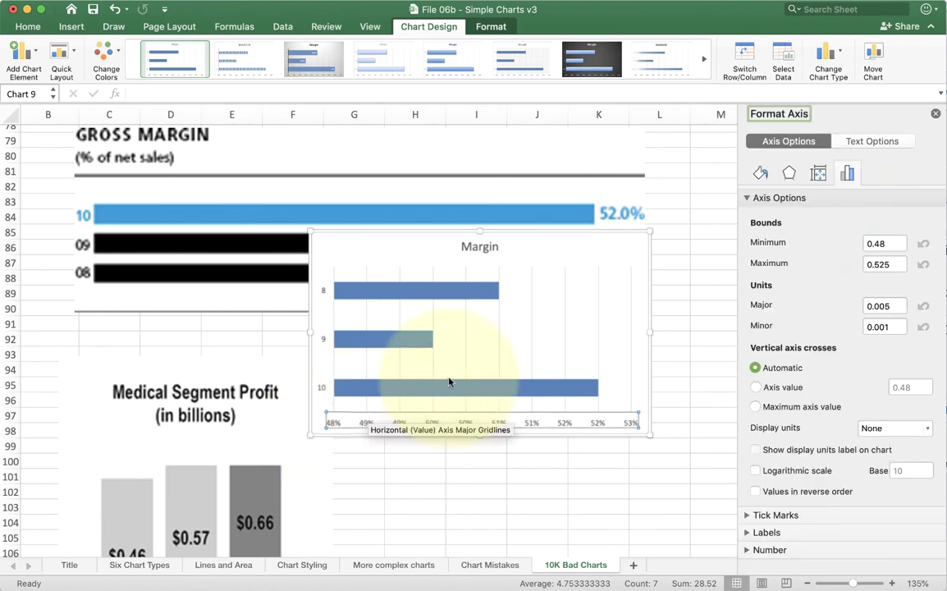
left_click_drag(902, 241, 811, 244)
type("0")
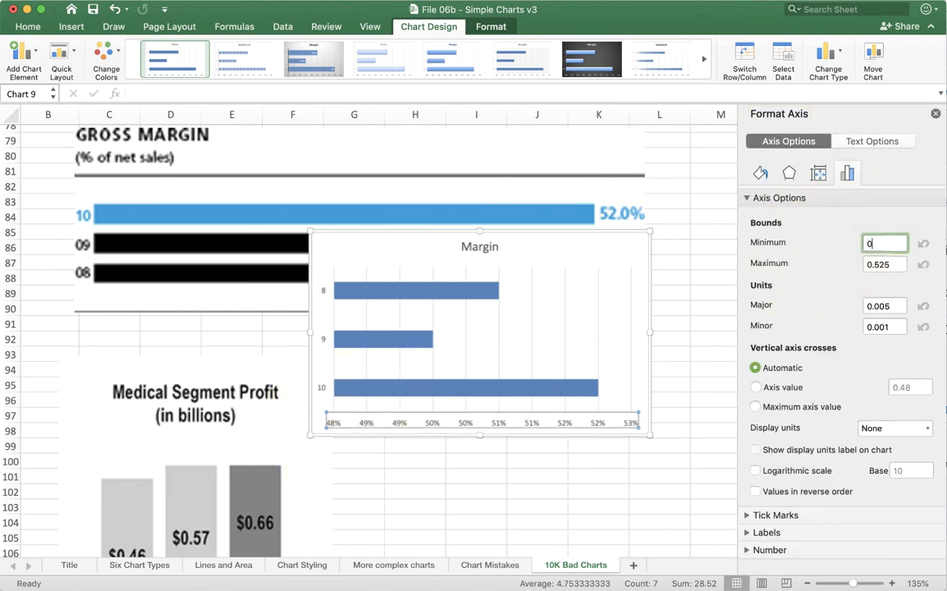
key("Tab")
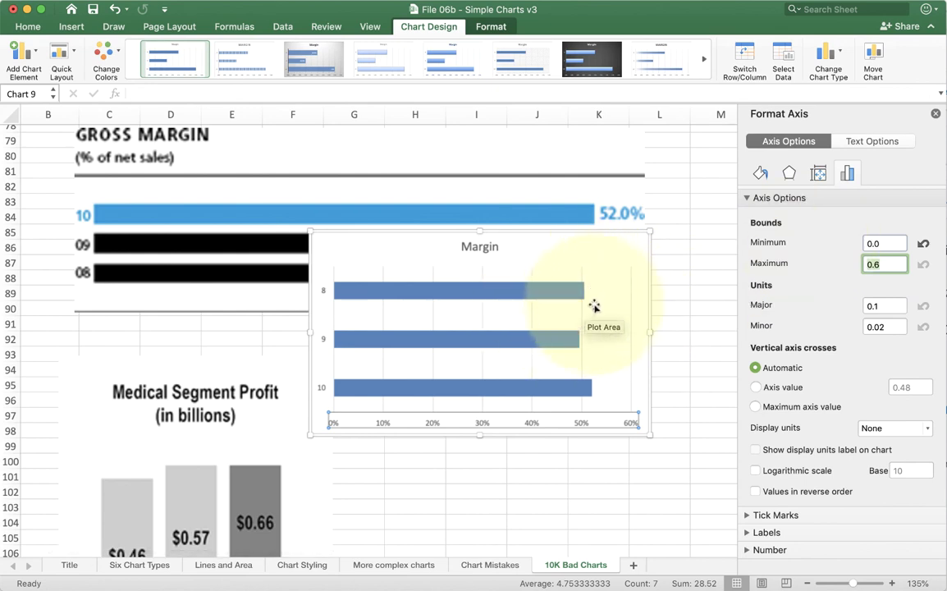
left_click(574, 238)
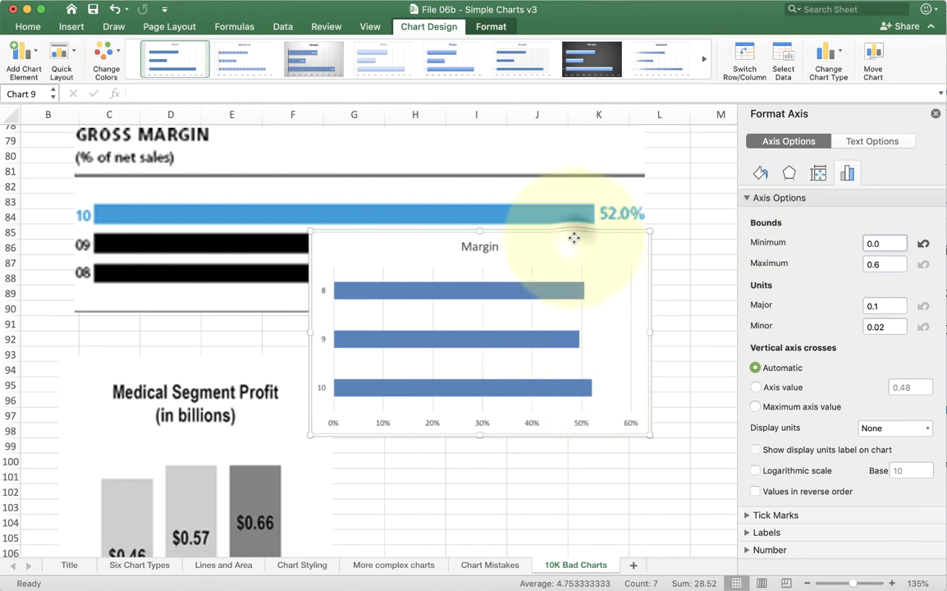
left_click_drag(574, 238, 525, 331)
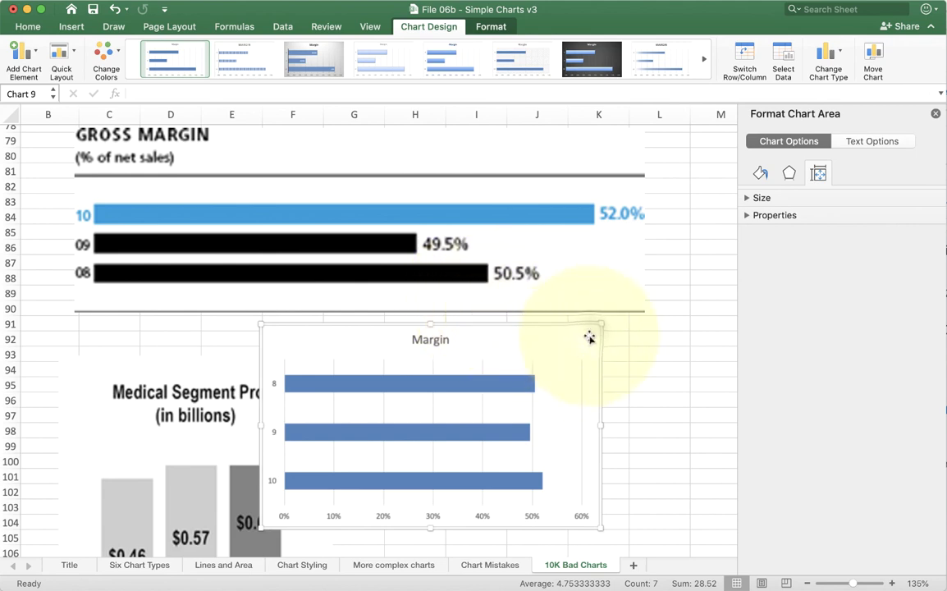
Delete the Margin chart, then scroll down to the Regulated Utilities Adjusted Segment Income chart
key("Delete")
scroll(589, 337, "down", 6)
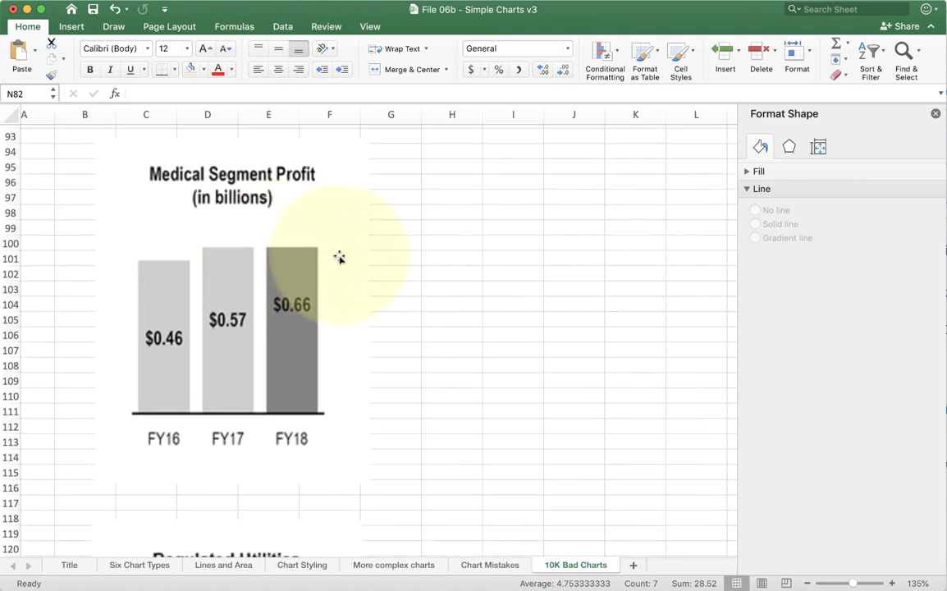
scroll(339, 258, "down", 8)
Scroll to around row 142 to see the Consolidated Revenue and Operating Income chart for 2014–2016
scroll(339, 258, "down", 13)
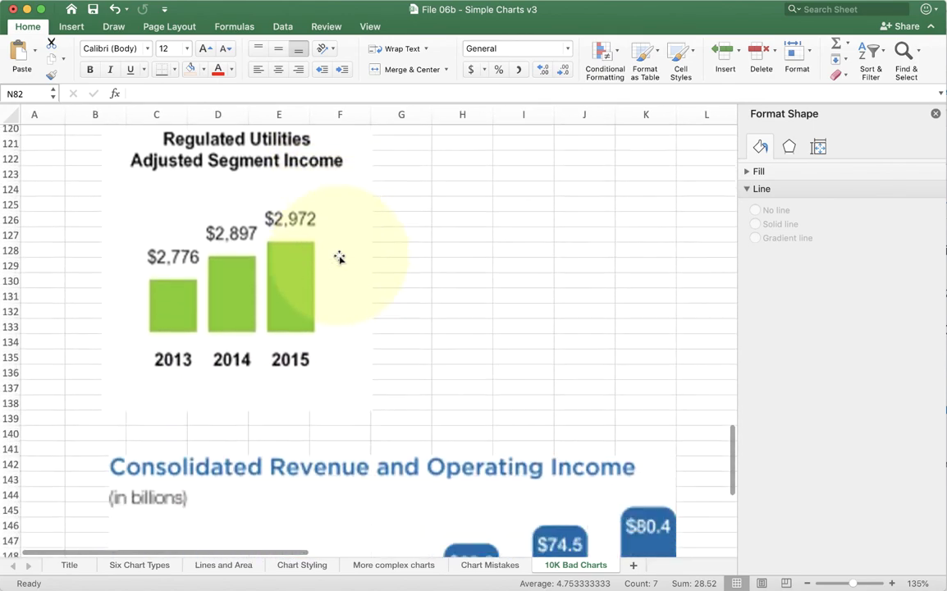
scroll(339, 257, "down", 2)
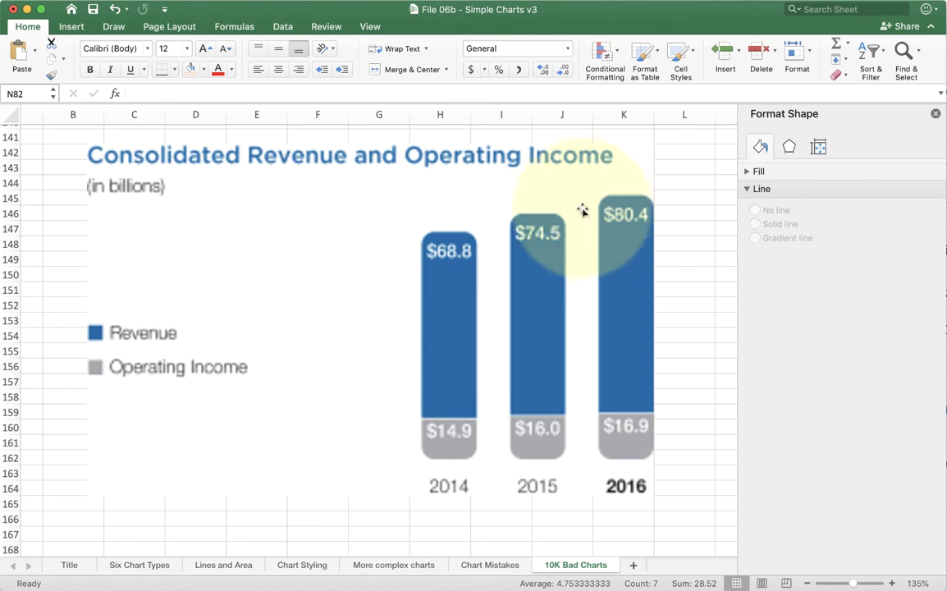
scroll(582, 211, "down", 2)
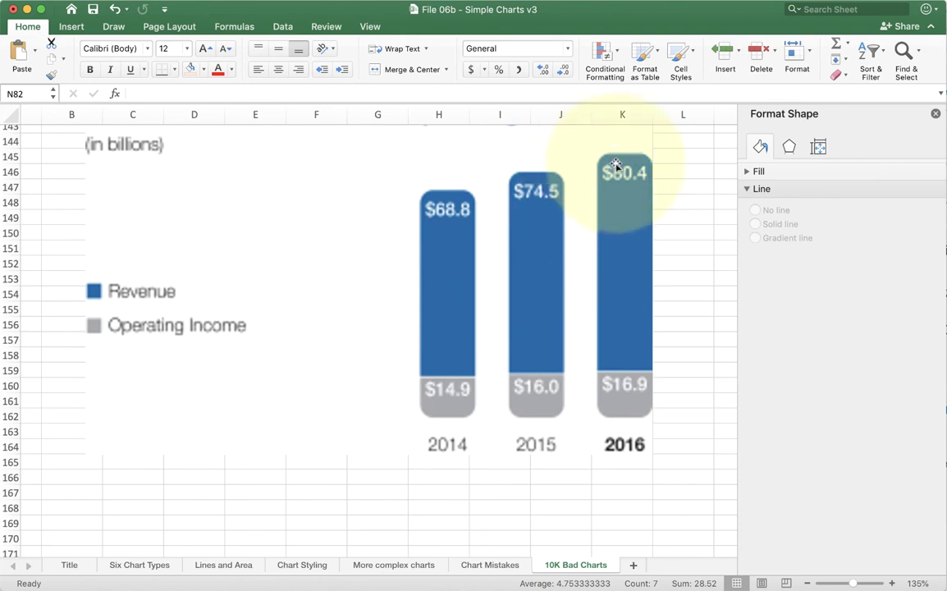
scroll(615, 165, "up", 1)
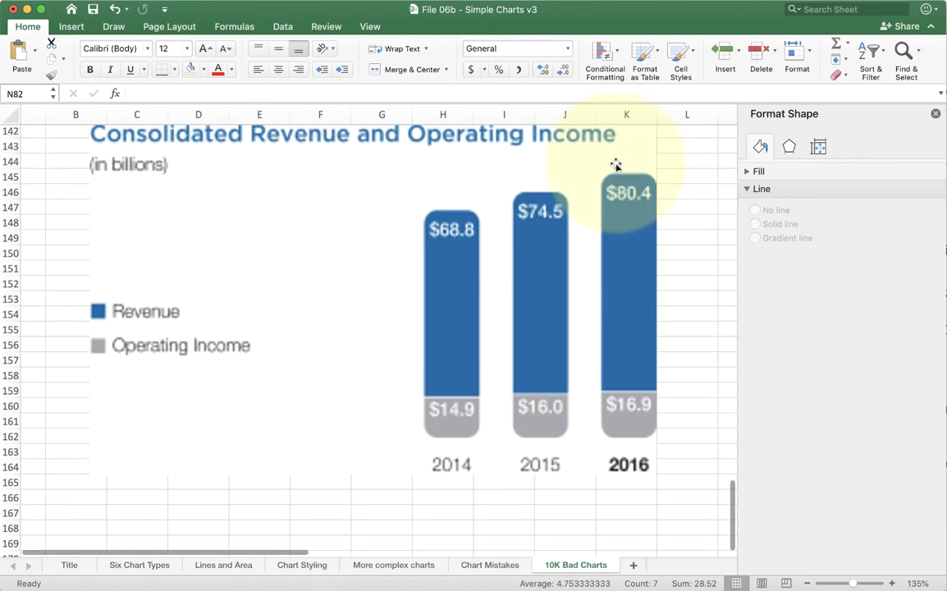